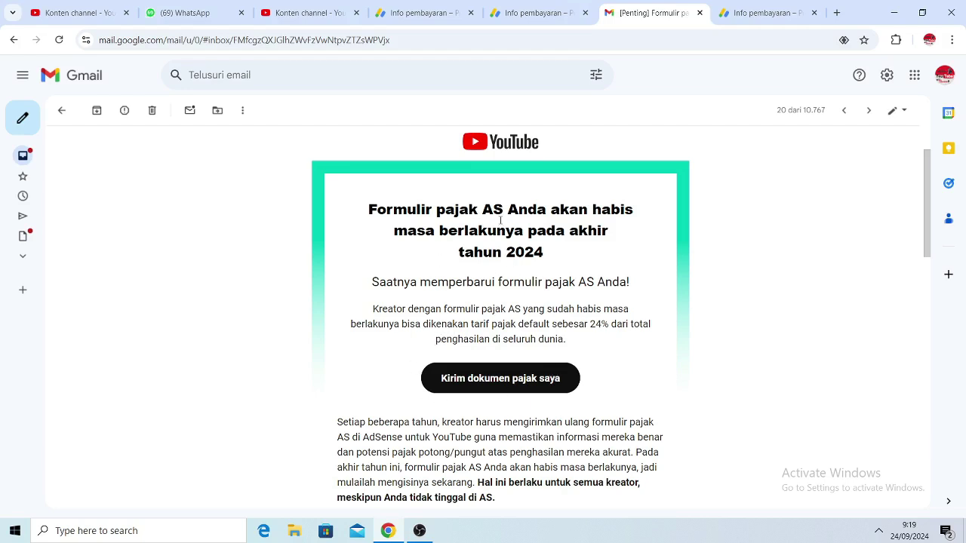
- Switch to AdSense and open the tax info management page from the United States tax info in the payment settings
left_click(432, 13)
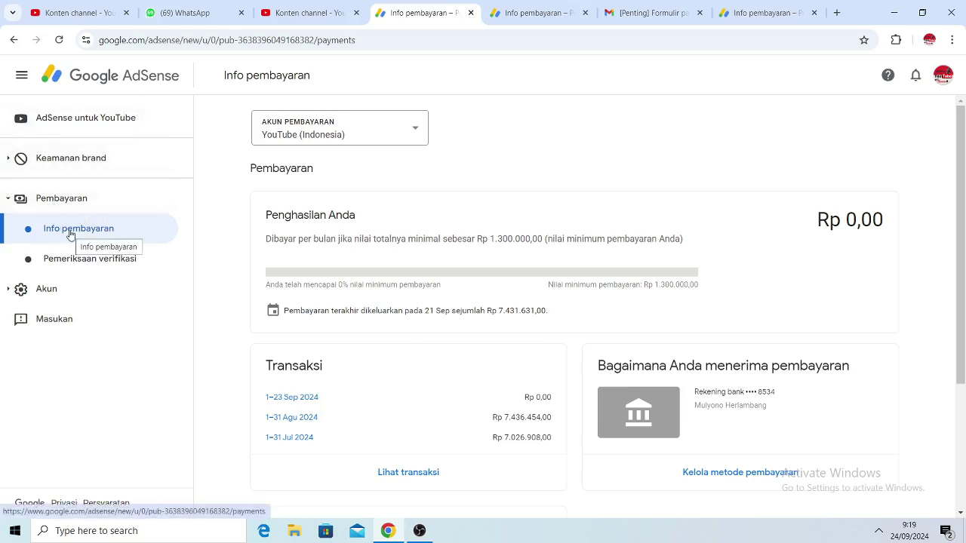
scroll(407, 326, "down", 3)
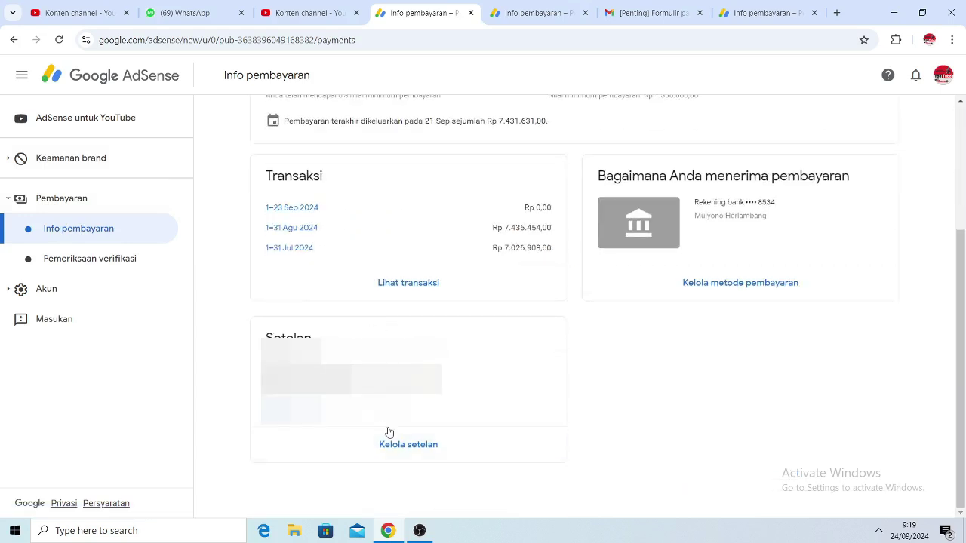
left_click(408, 446)
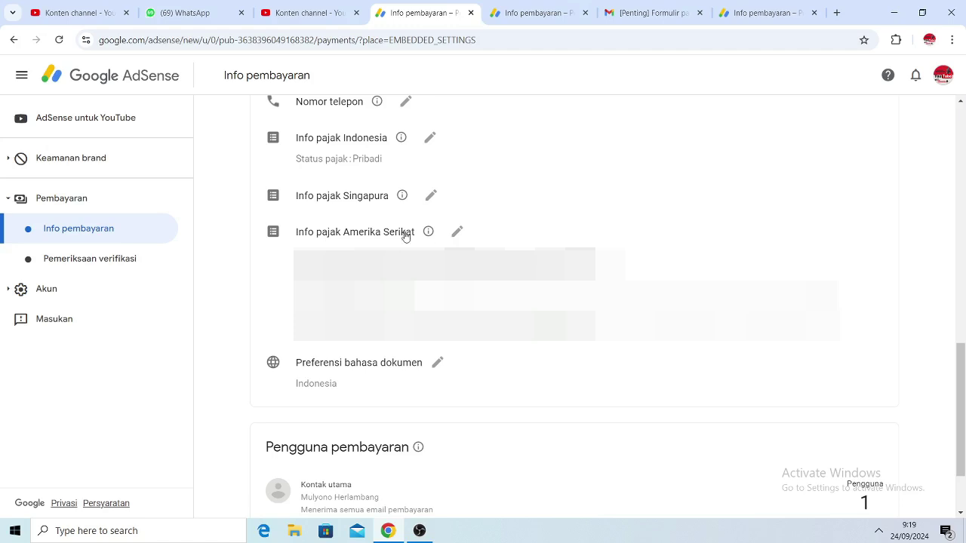
left_click(458, 232)
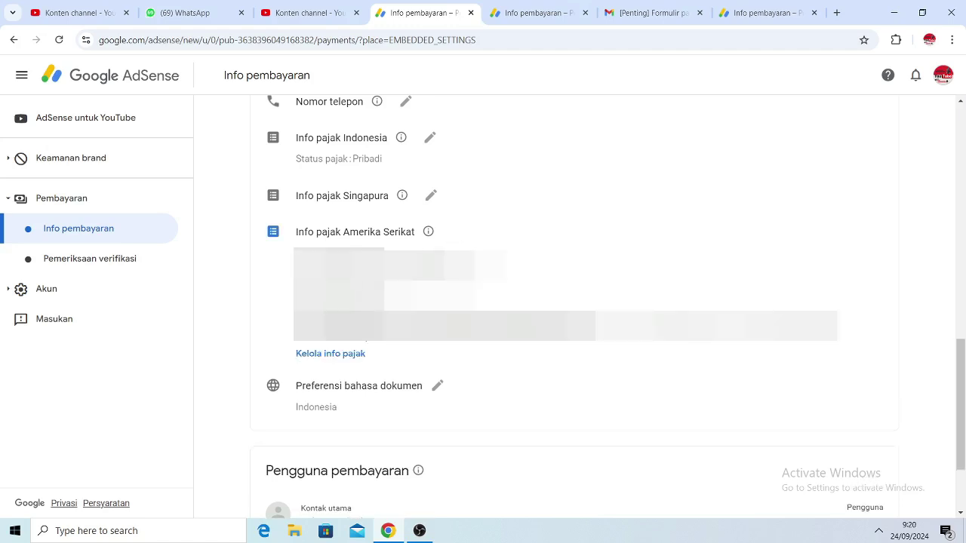
left_click(336, 357)
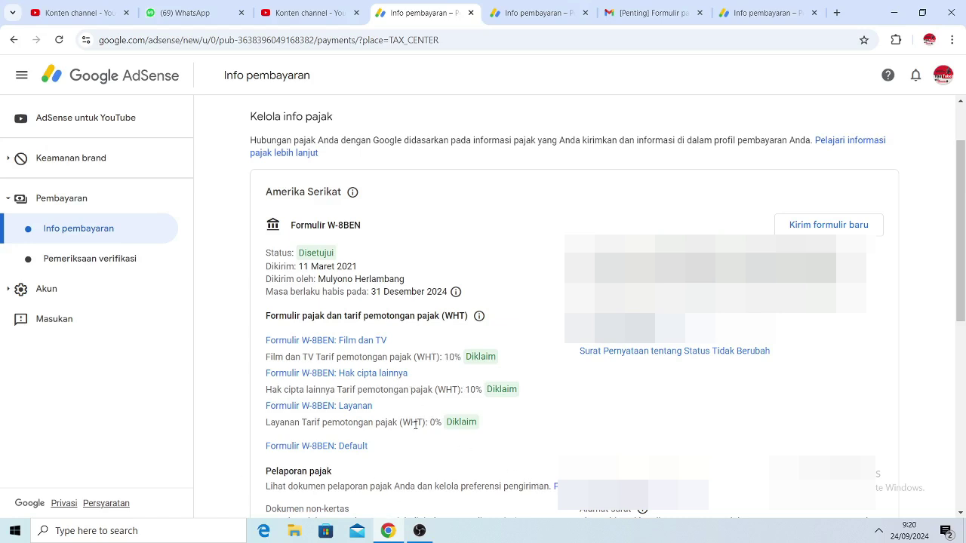
- Switch to the other AdSense account with a recently submitted W-8BEN and examine the US tax deductions in its monthly transactions
left_click(748, 6)
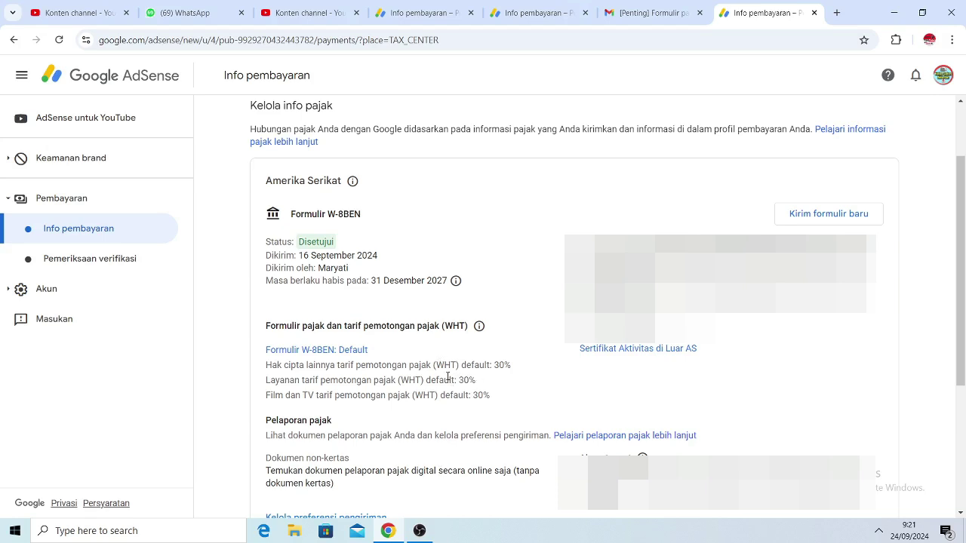
left_click(88, 199)
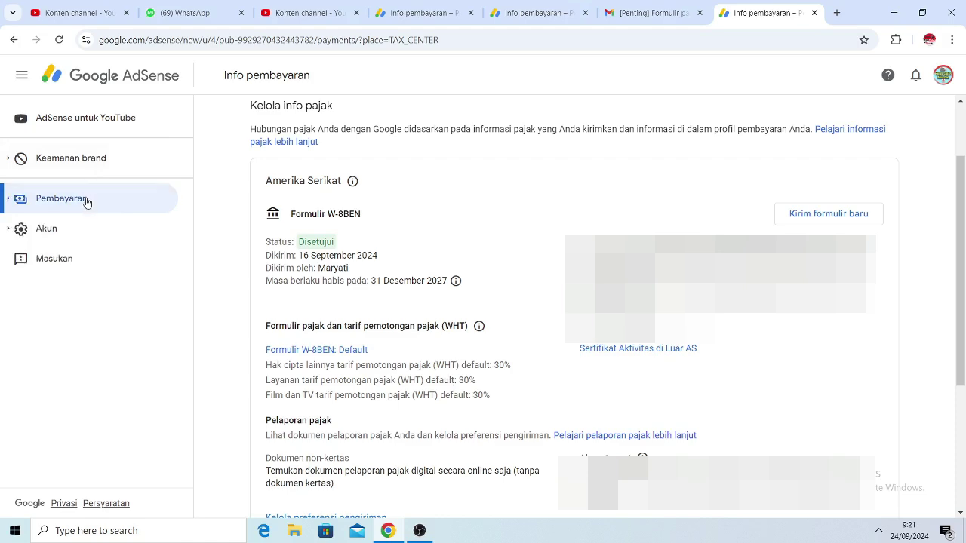
left_click(87, 200)
left_click(85, 226)
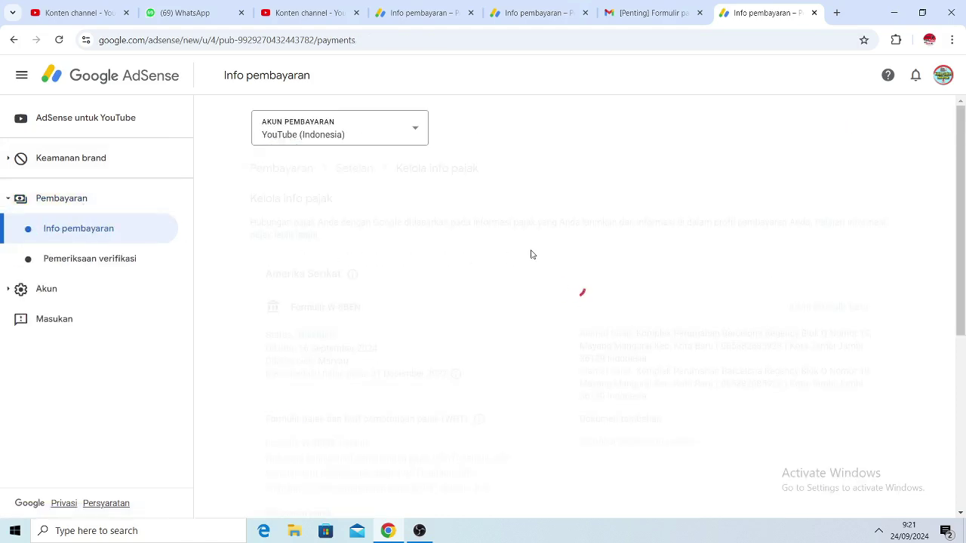
left_click(428, 472)
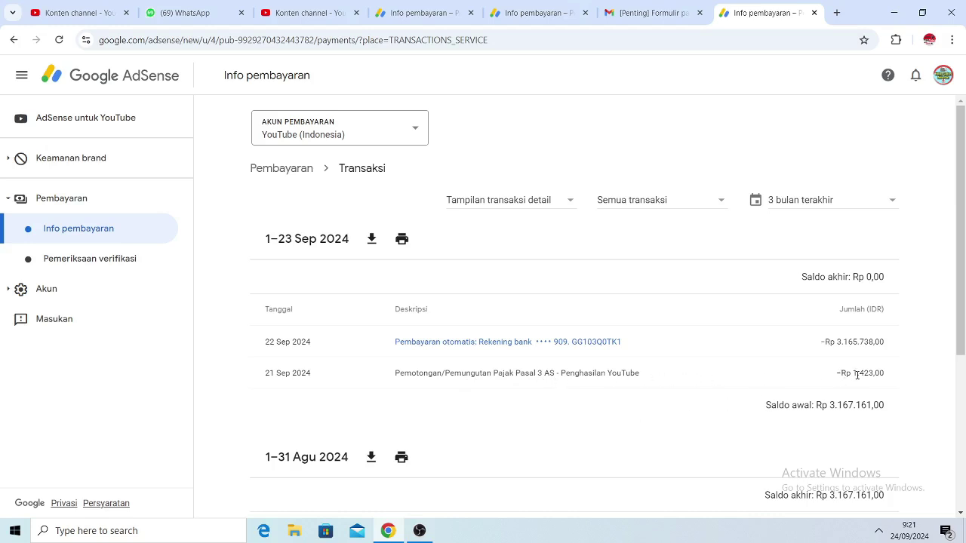
scroll(775, 362, "down", 3)
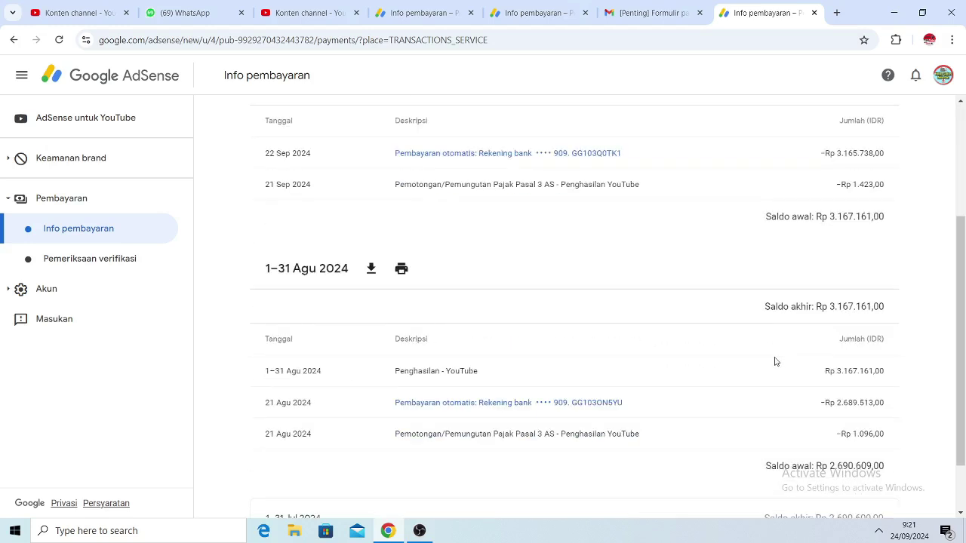
scroll(774, 362, "down", 1)
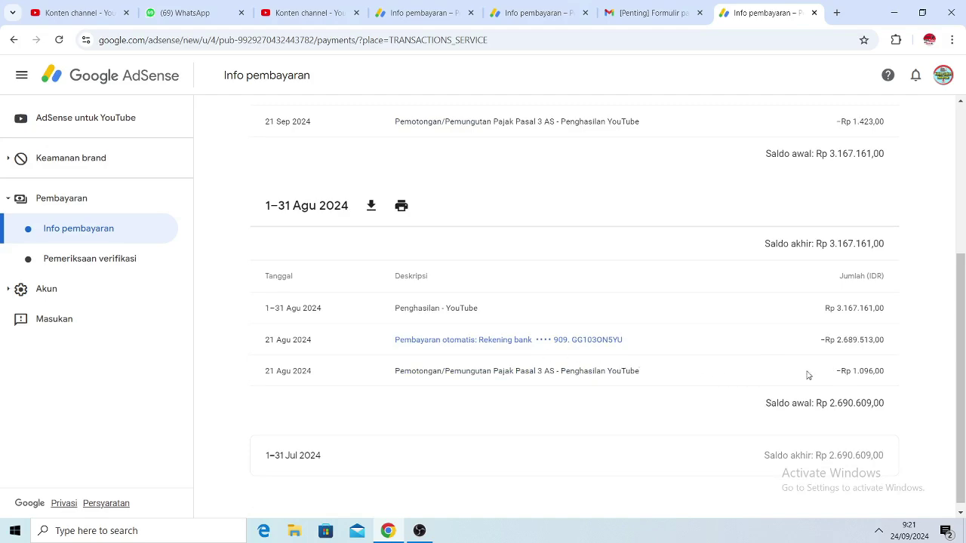
scroll(841, 373, "down", 1)
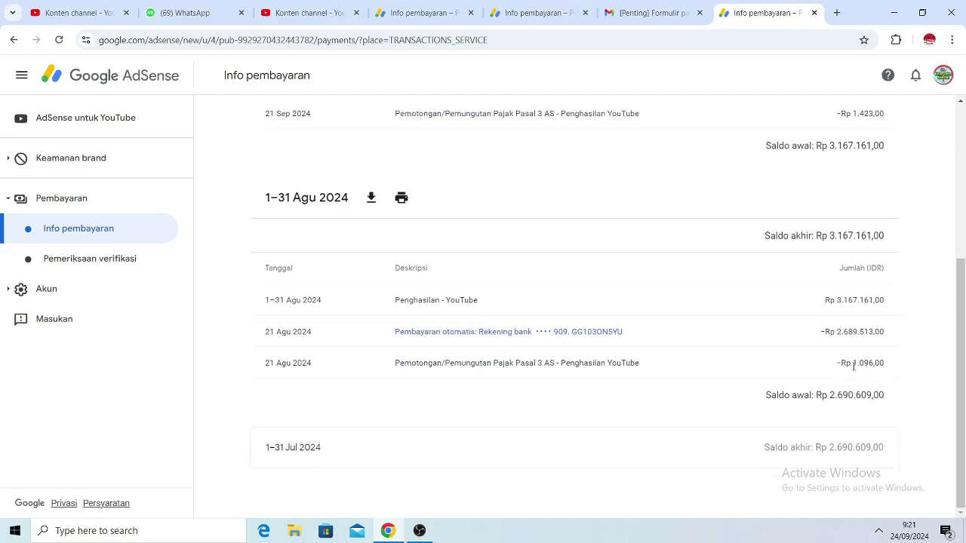
scroll(726, 377, "up", 4)
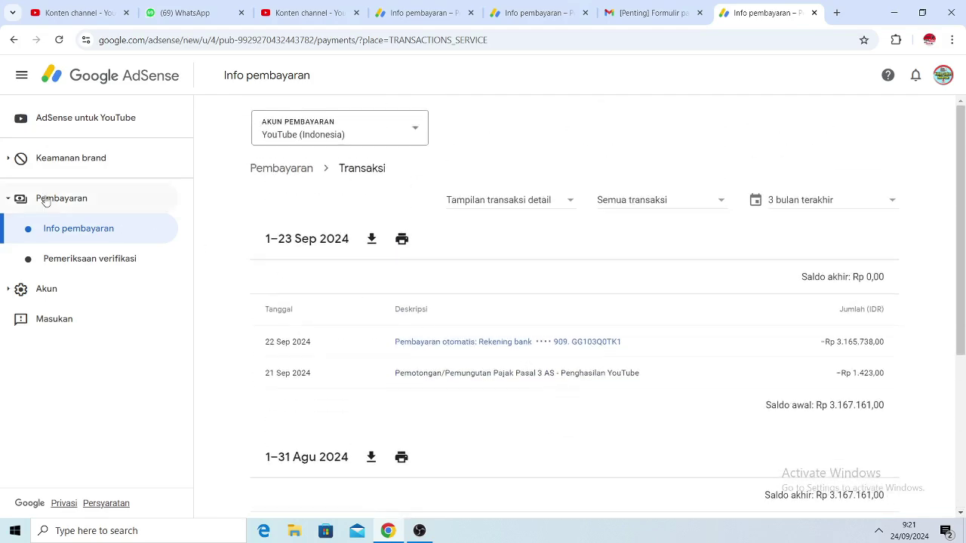
left_click(62, 227)
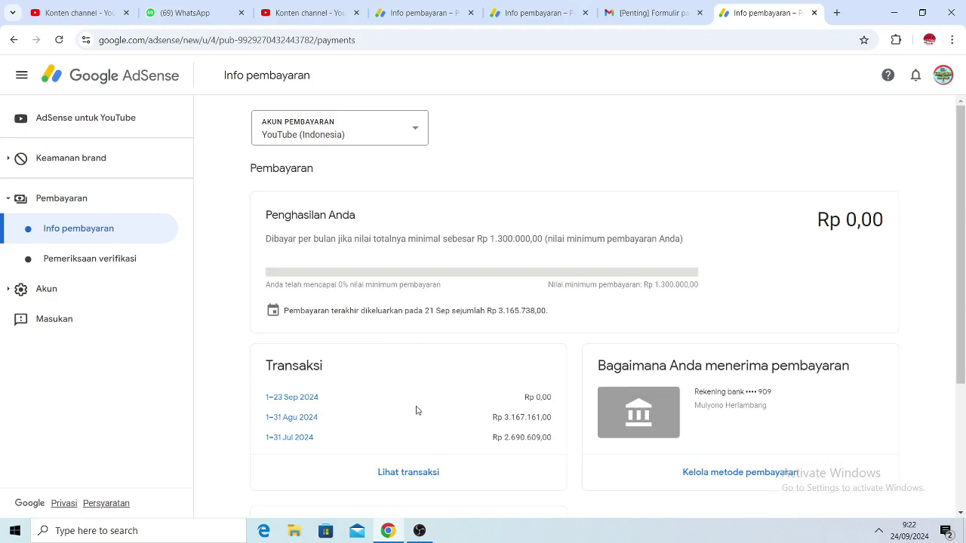
scroll(416, 415, "down", 3)
- Return to the first account's tax info page and start a new United States tax form to replace the existing one
key("ctrl+4")
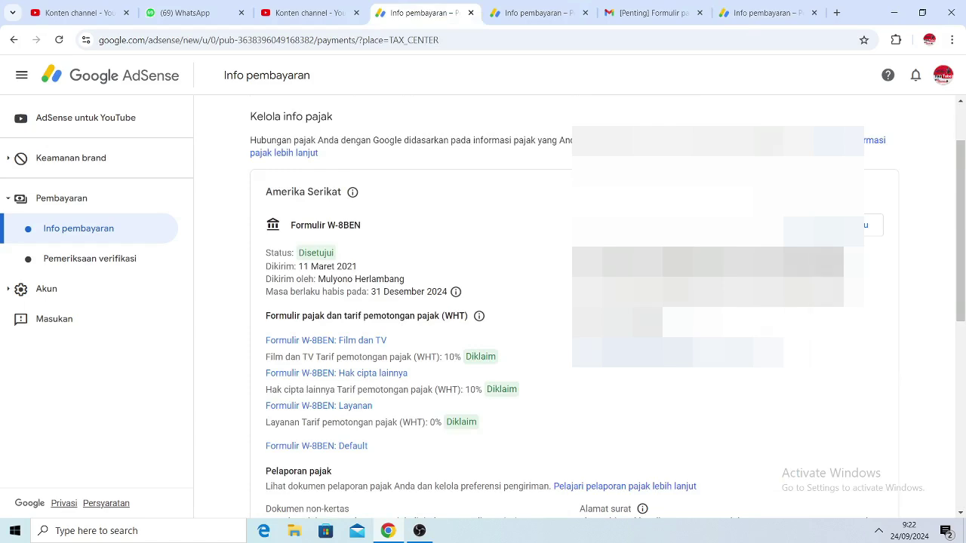
left_click(871, 225)
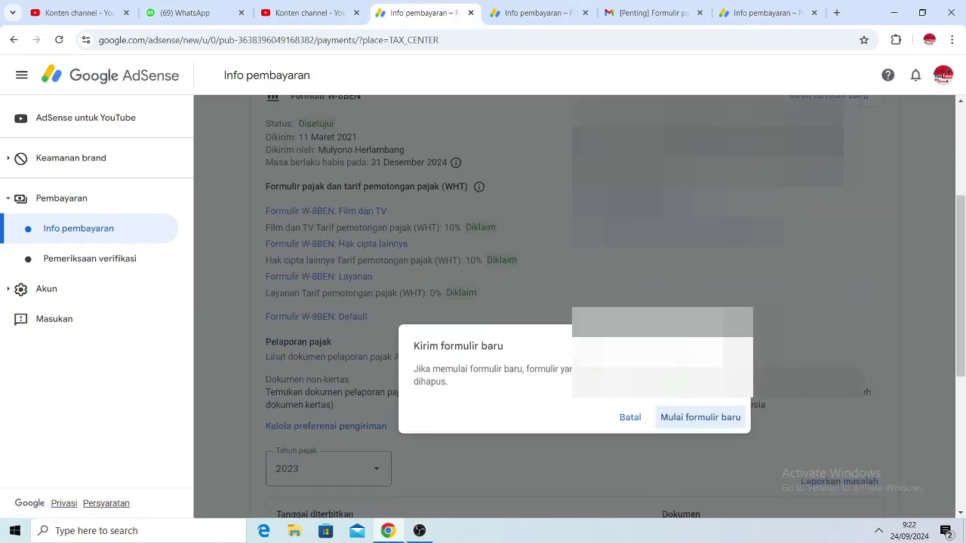
left_click(707, 353)
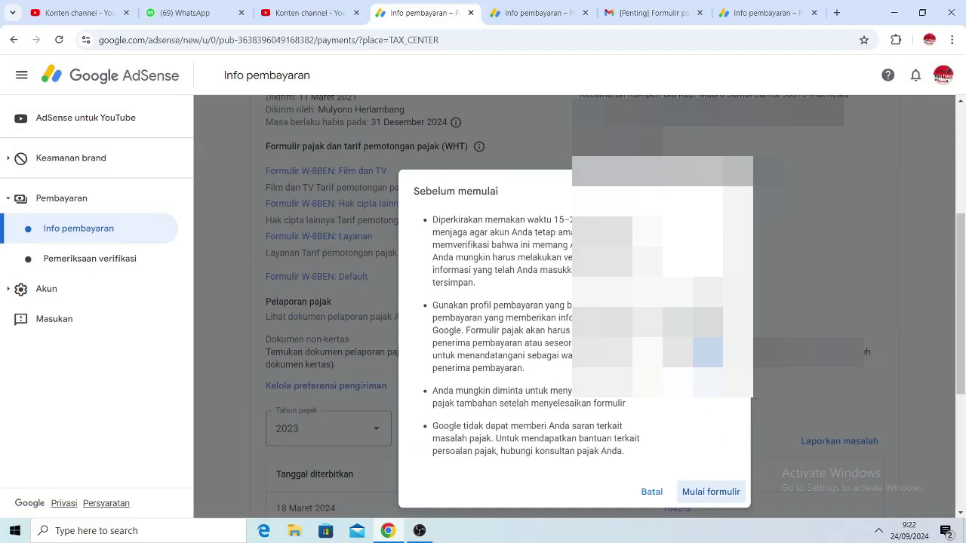
left_click(711, 491)
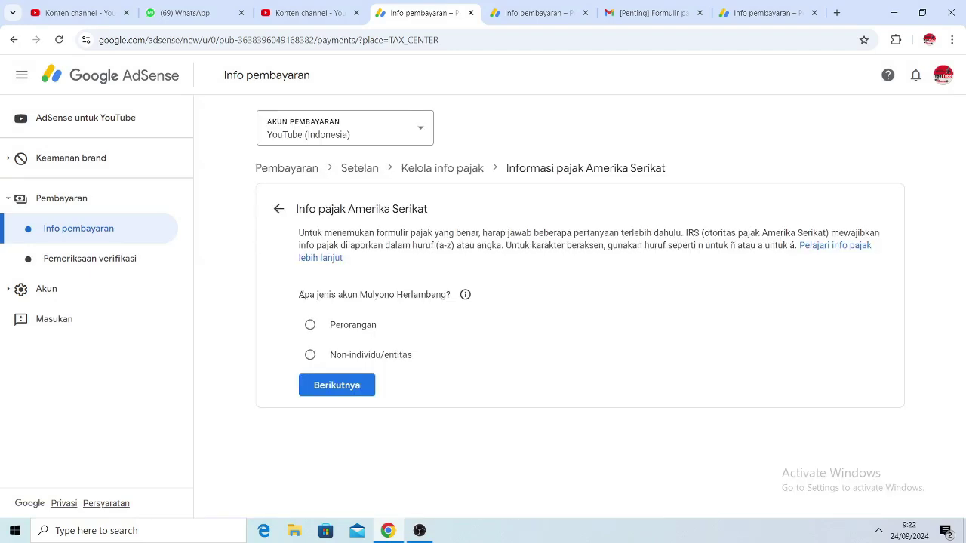
- Answer the tax questions as Perorangan and Tidak for US citizenship or residency, and begin the W-8BEN form
left_click(309, 325)
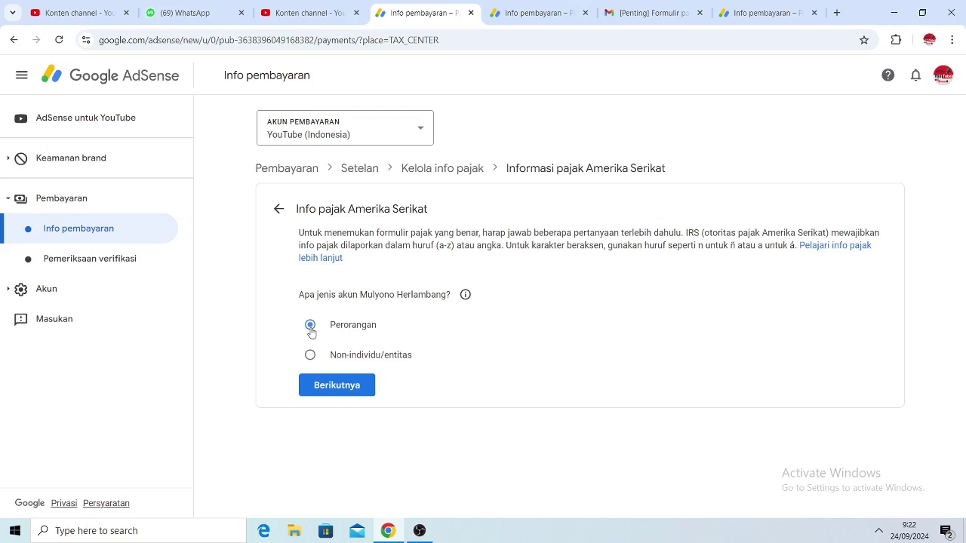
left_click(352, 387)
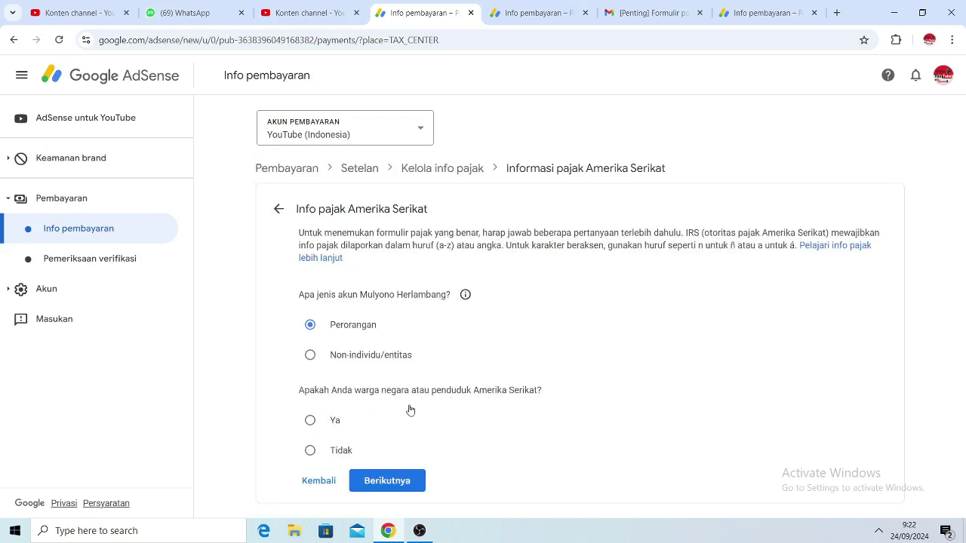
left_click(320, 453)
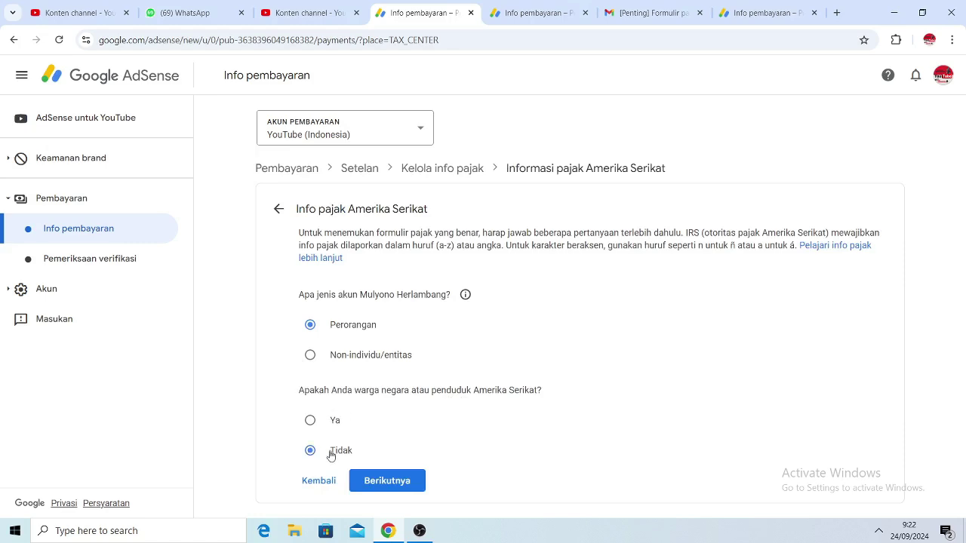
left_click(403, 481)
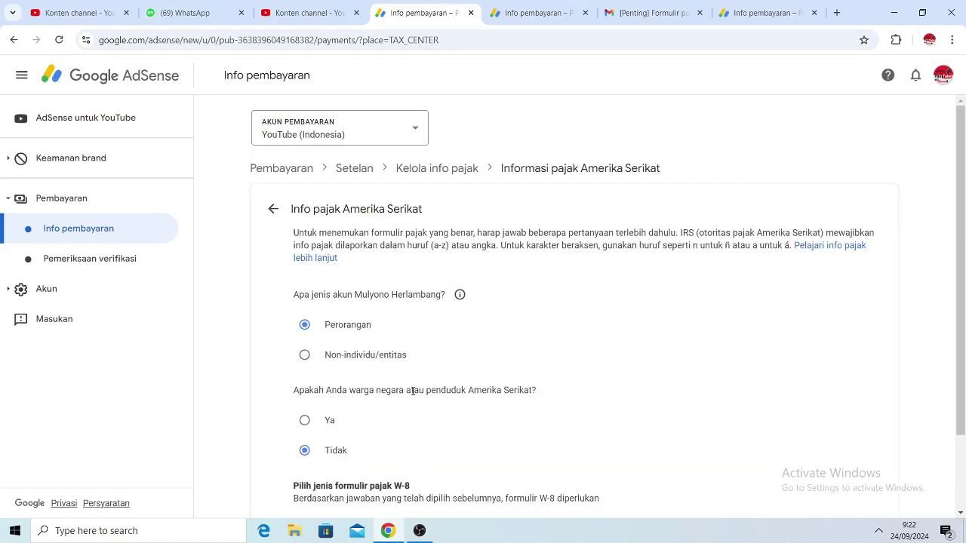
scroll(412, 391, "down", 2)
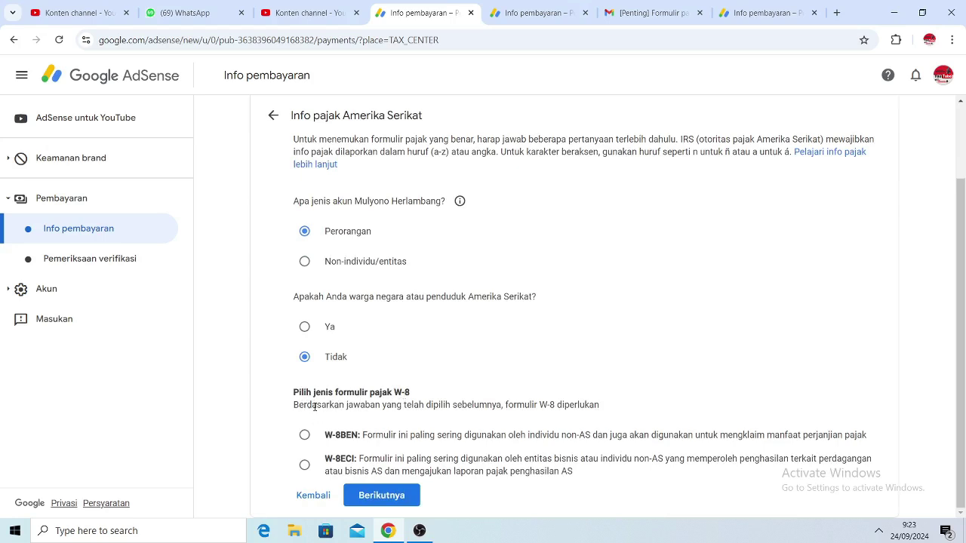
left_click(304, 436)
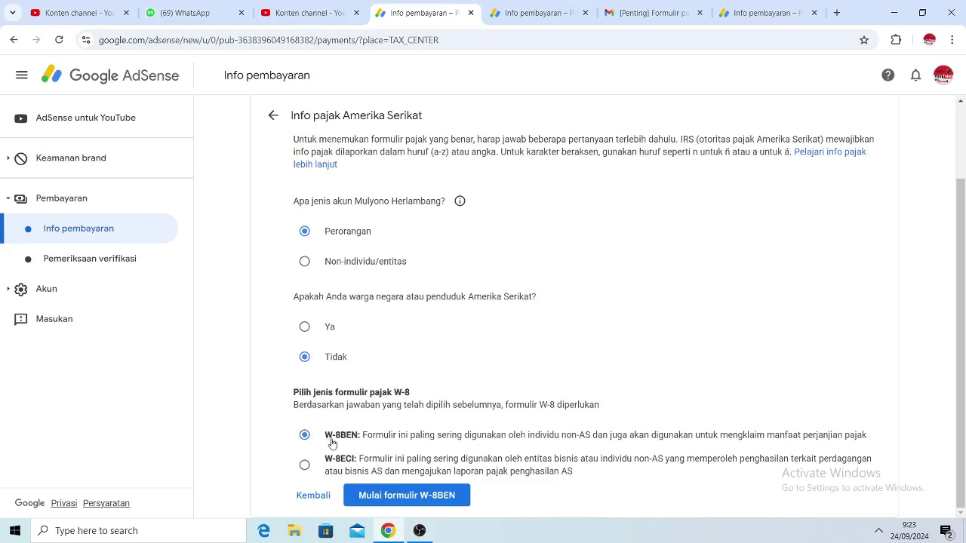
left_click(425, 496)
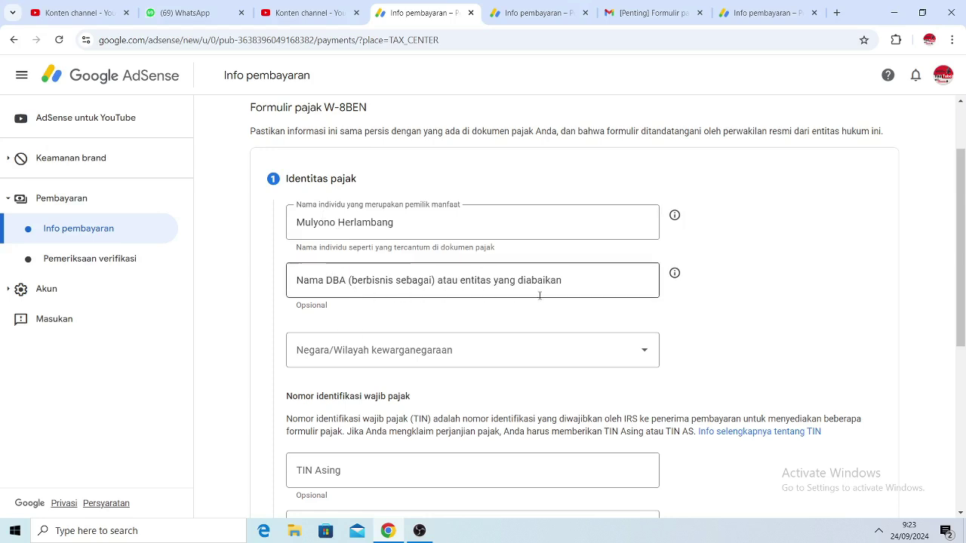
- Set the citizenship country/region to Indonesia in the tax identity section
left_click(388, 353)
scroll(366, 391, "down", 20)
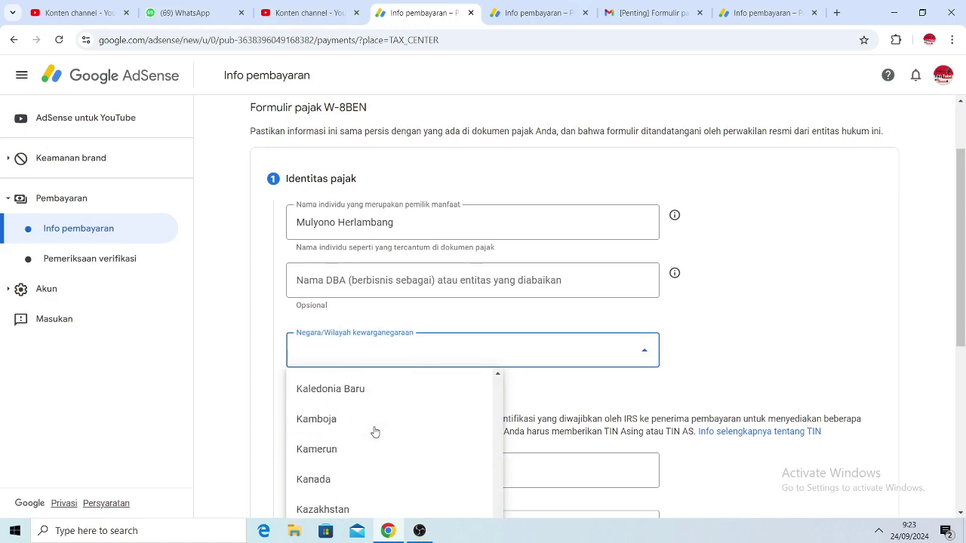
scroll(375, 431, "up", 5)
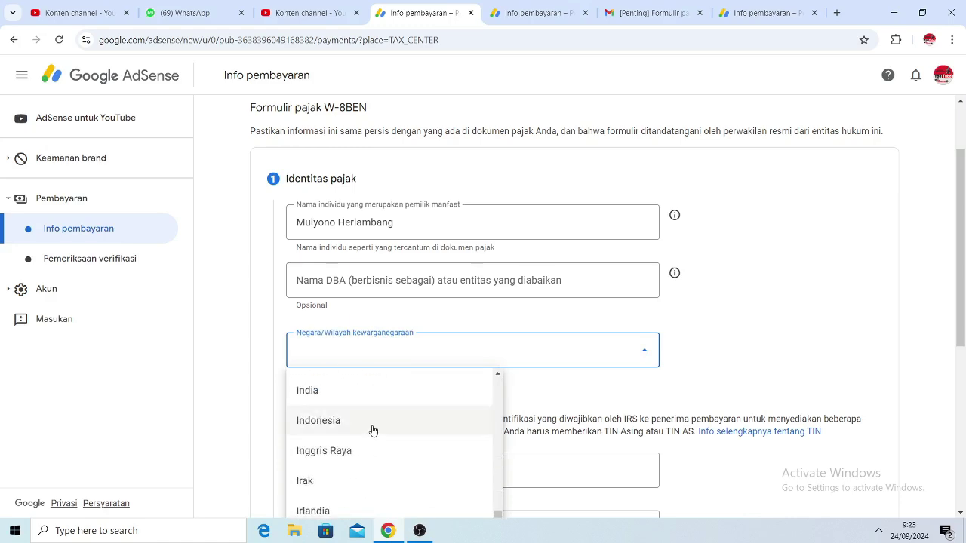
left_click(374, 431)
- Enter the taxpayer identification number as TIN Asing, leave ITIN or SSN AS empty, and continue from the tax identity section
scroll(421, 391, "down", 4)
scroll(422, 391, "up", 2)
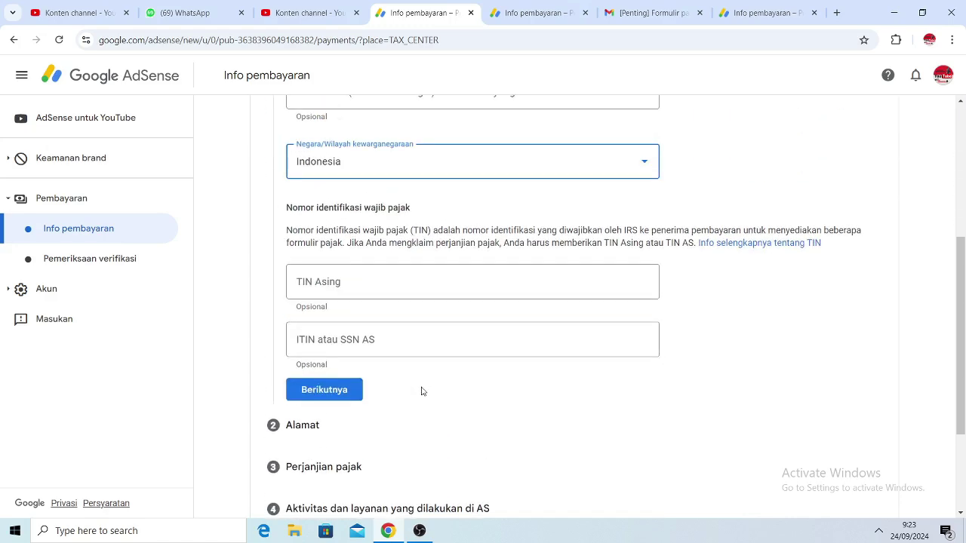
left_click(389, 275)
left_click(345, 338)
left_click(336, 288)
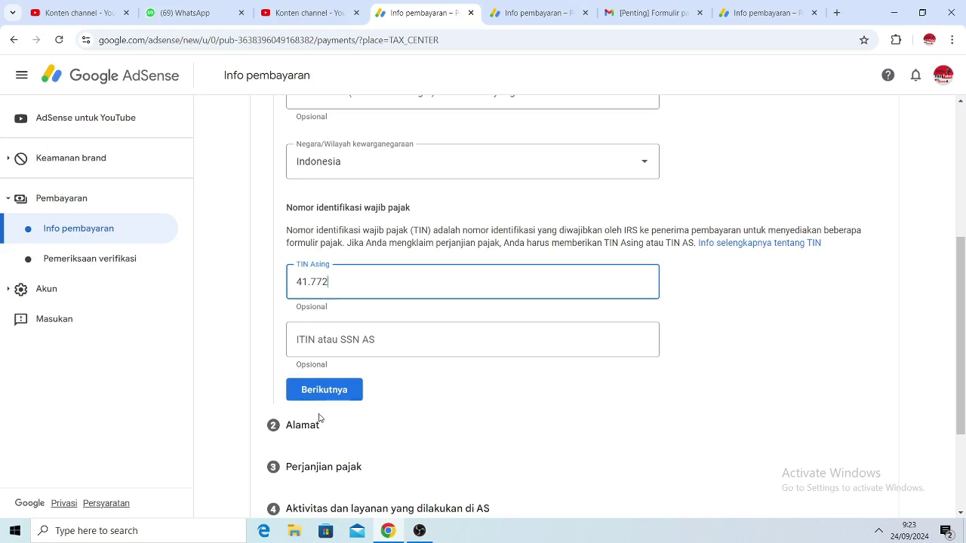
left_click(357, 389)
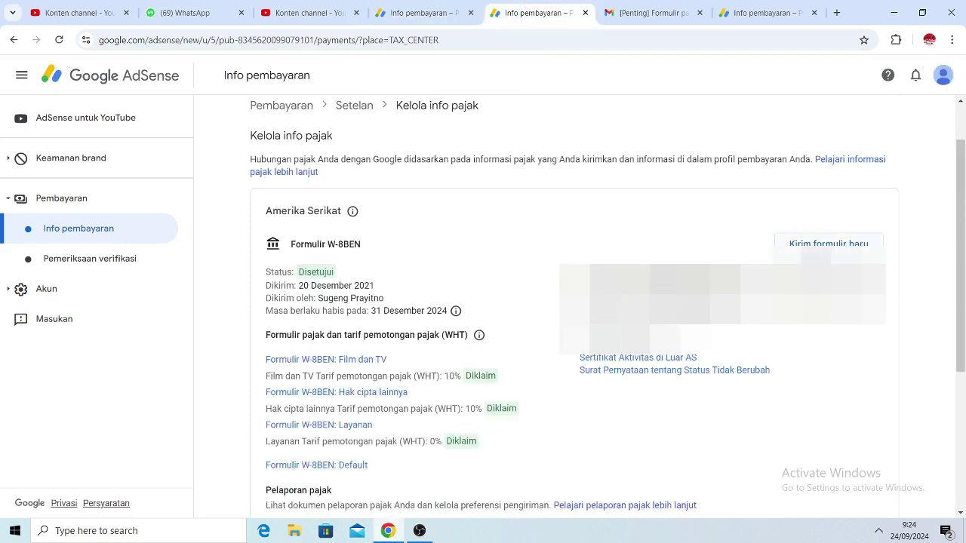
- Start a new US tax form in this account, answer Perorangan and Tidak for US citizenship or residency, and select W-8BEN
left_click(828, 244)
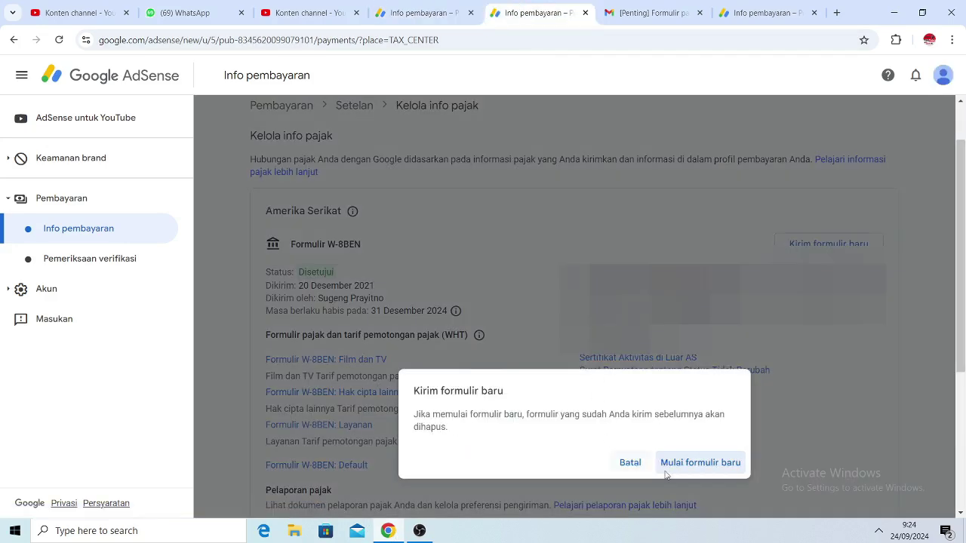
left_click(700, 462)
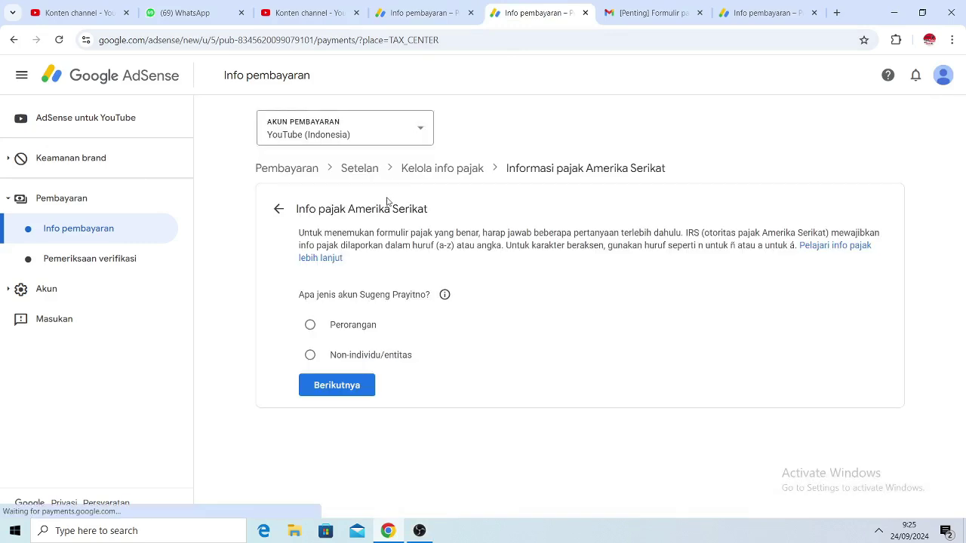
left_click(322, 325)
left_click(340, 387)
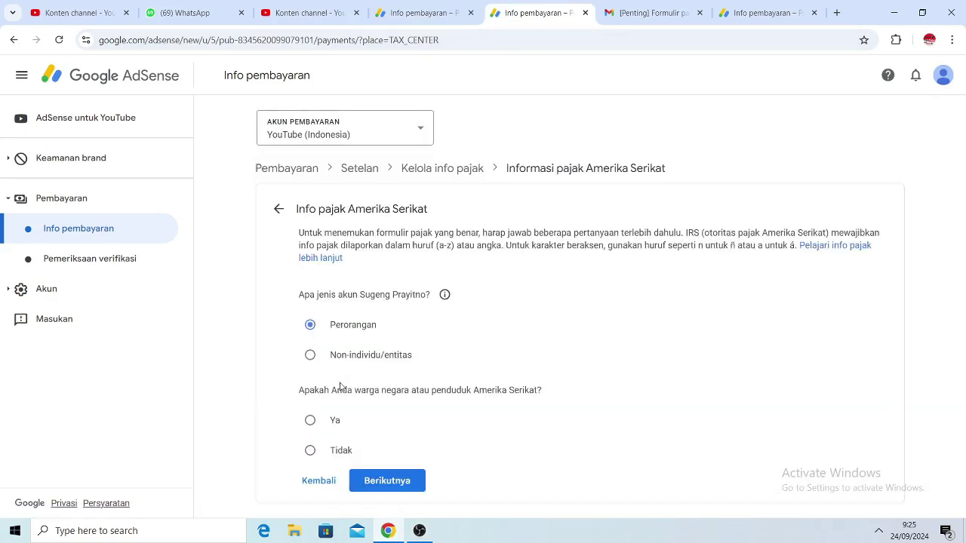
left_click(311, 452)
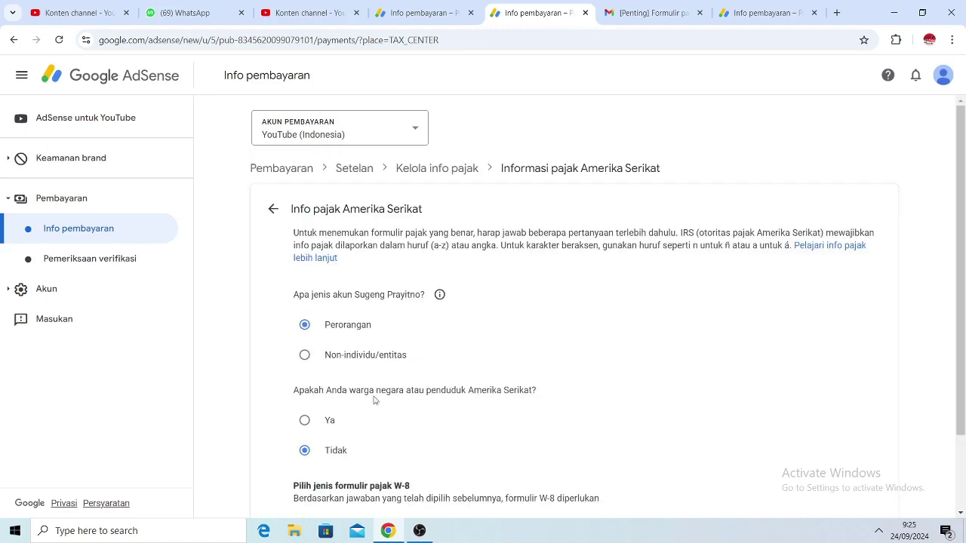
scroll(373, 398, "down", 2)
left_click(344, 438)
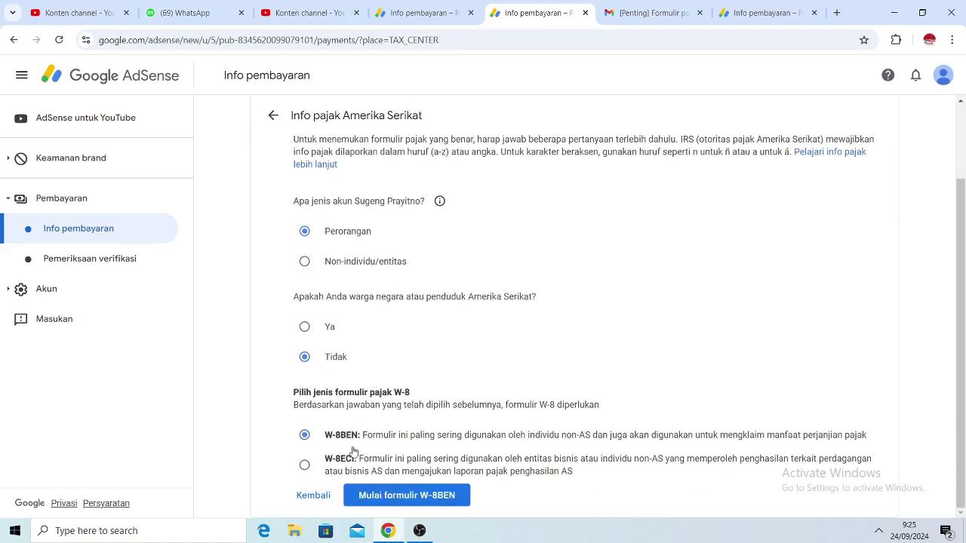
- Start the W-8BEN form, set the citizenship country/region to Indonesia, and continue from tax identity with TIN Asing and ITIN or SSN AS empty
left_click(412, 495)
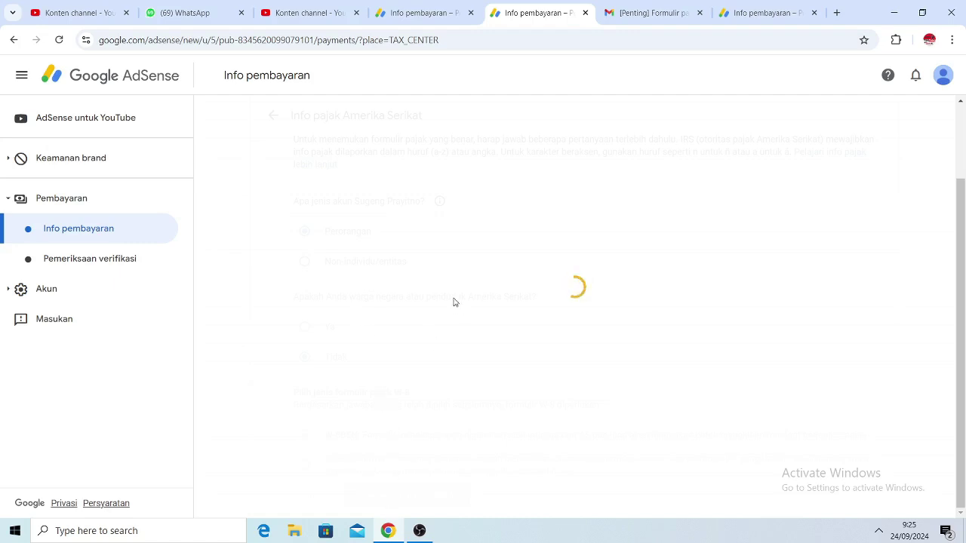
left_click(416, 283)
scroll(362, 381, "down", 20)
scroll(368, 397, "down", 5)
scroll(367, 396, "up", 2)
left_click(356, 413)
scroll(382, 402, "down", 3)
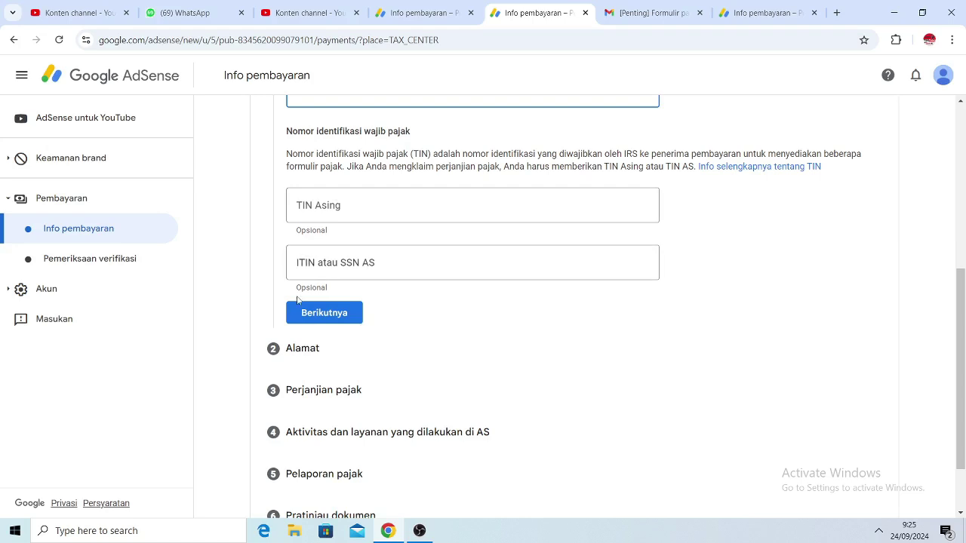
left_click(320, 314)
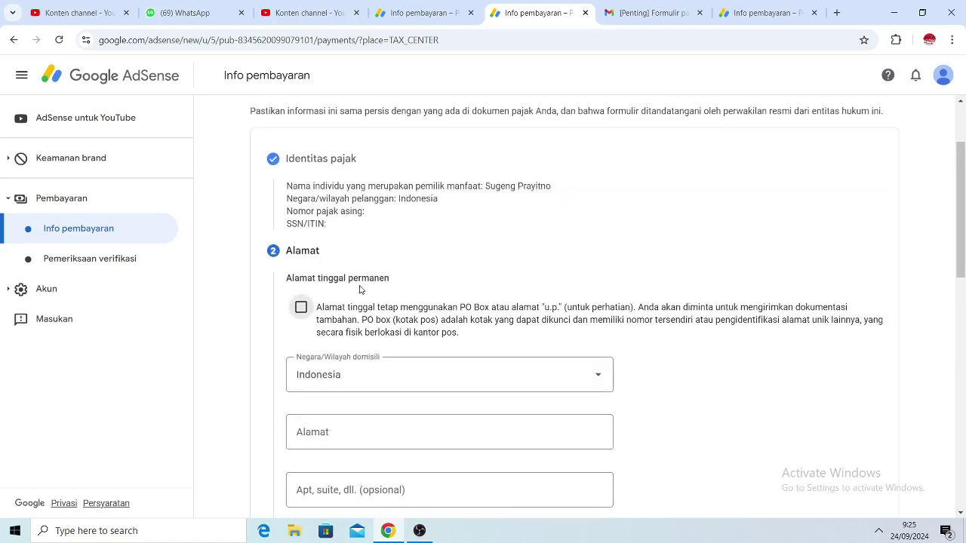
- Switch to the other account's W-8BEN form and mark the permanent residence address as using a PO Box or "u.p." address
left_click(445, 10)
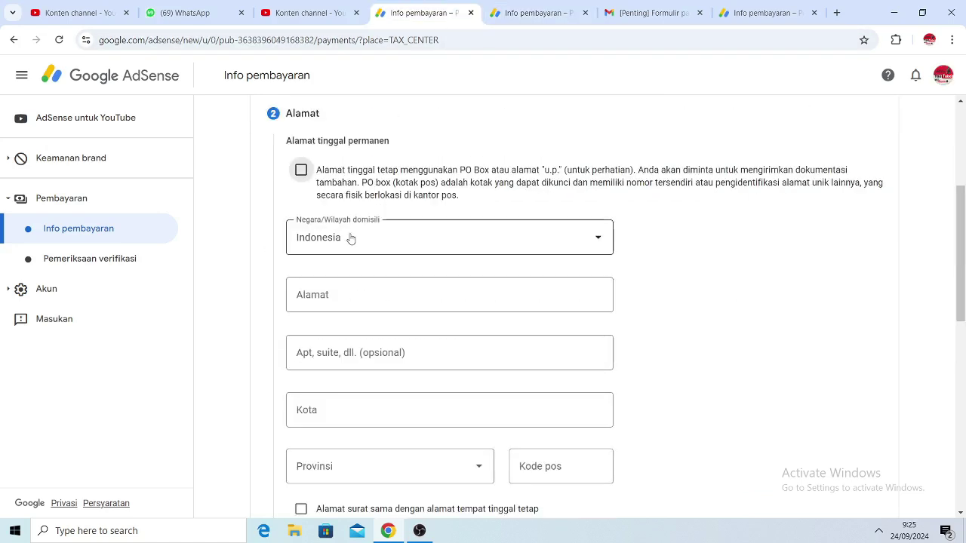
left_click(308, 171)
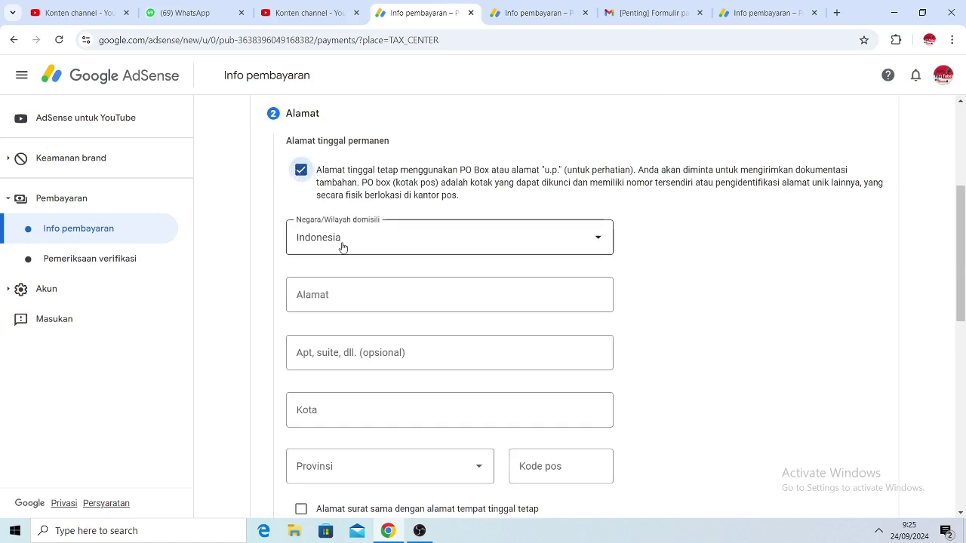
left_click(416, 288)
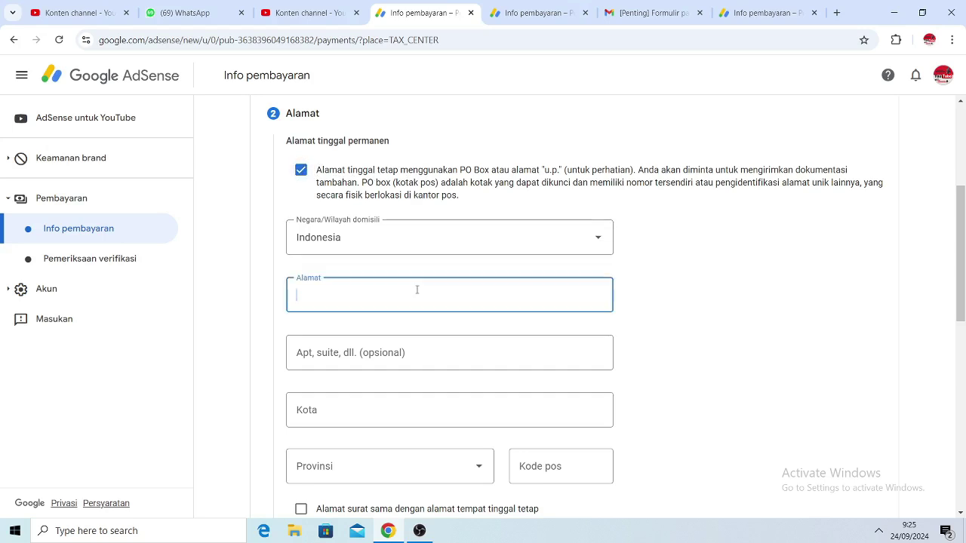
left_click(382, 331)
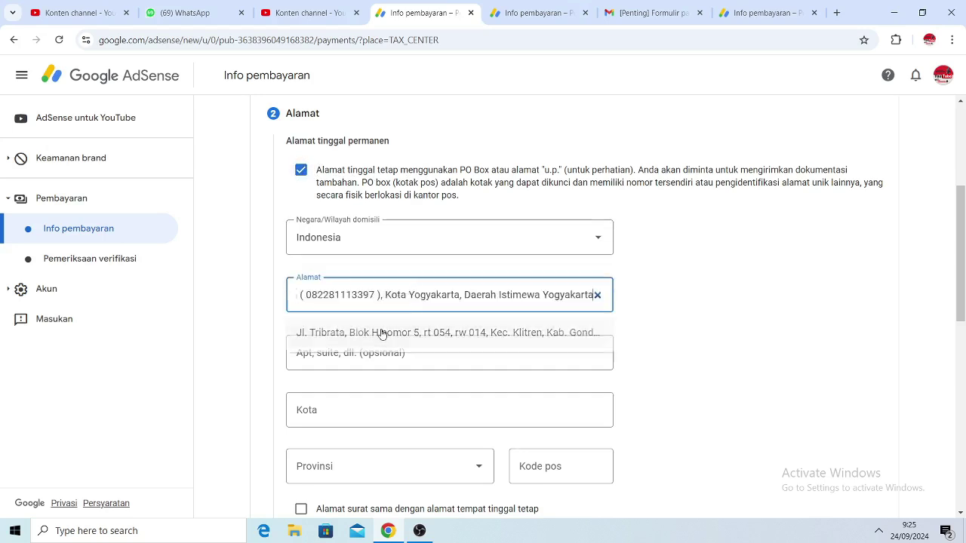
scroll(461, 283, "up", 1)
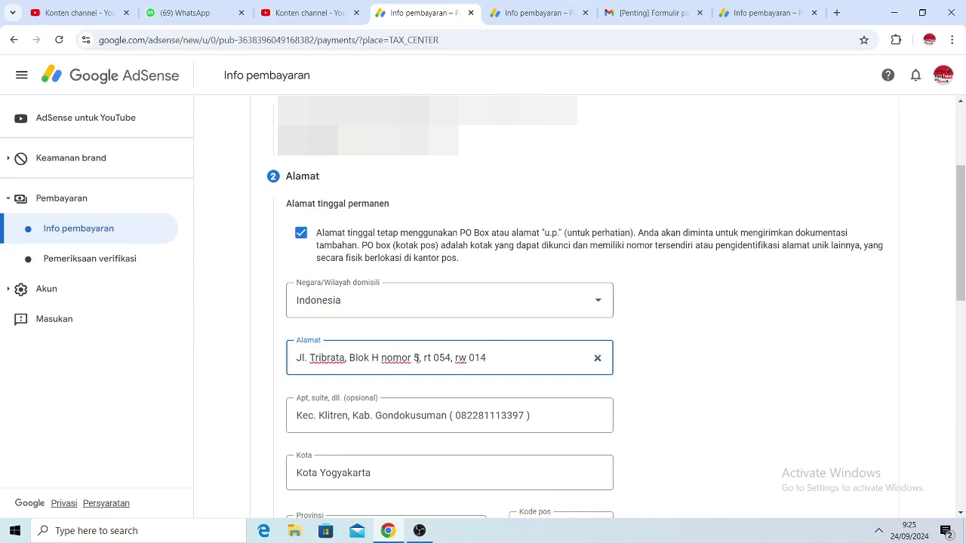
left_click(598, 360)
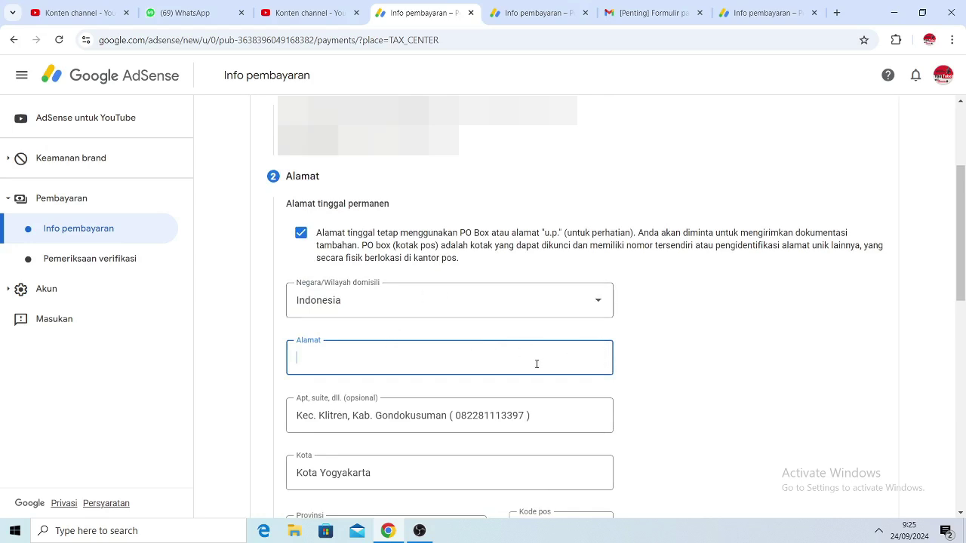
left_click(531, 416)
left_click_drag(531, 416, 290, 413)
key("BackSpace")
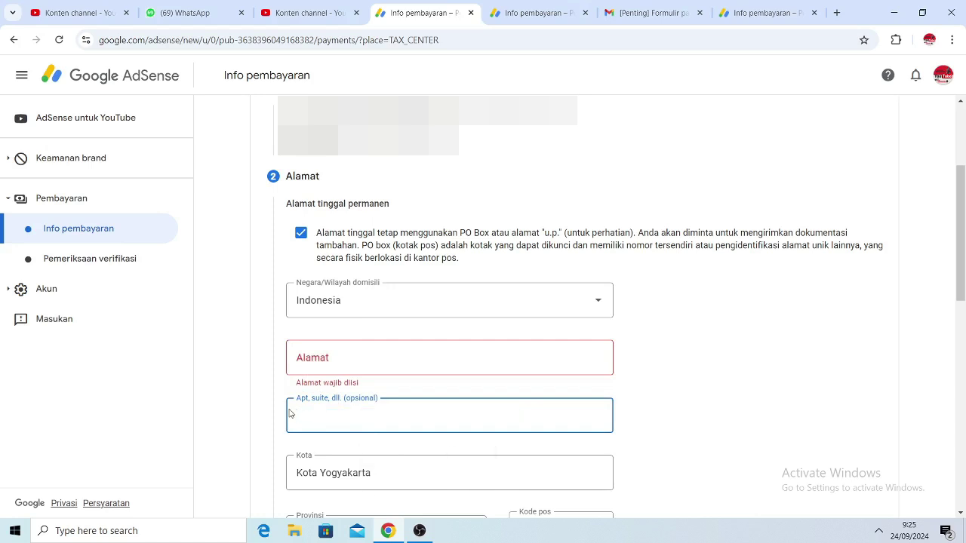
scroll(351, 395, "down", 1)
left_click(335, 292)
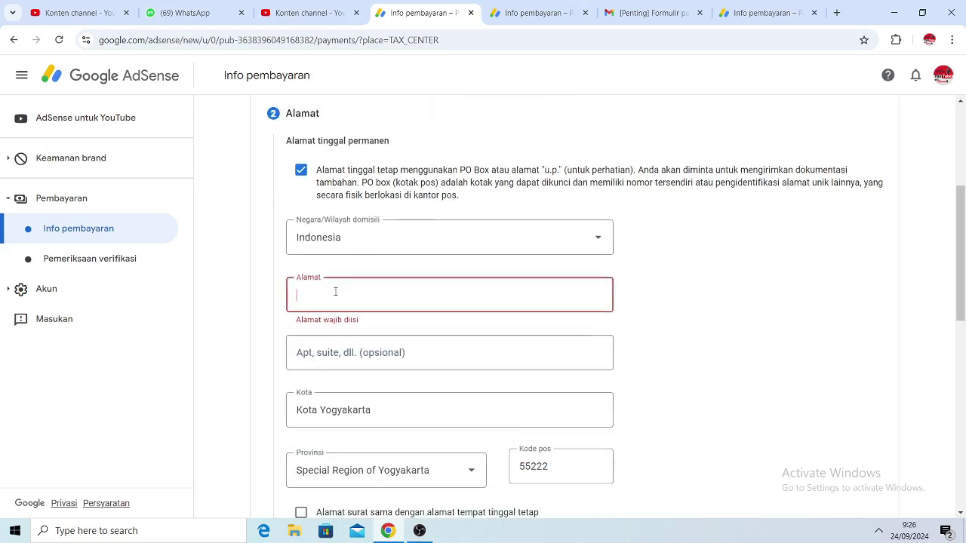
left_click(233, 323)
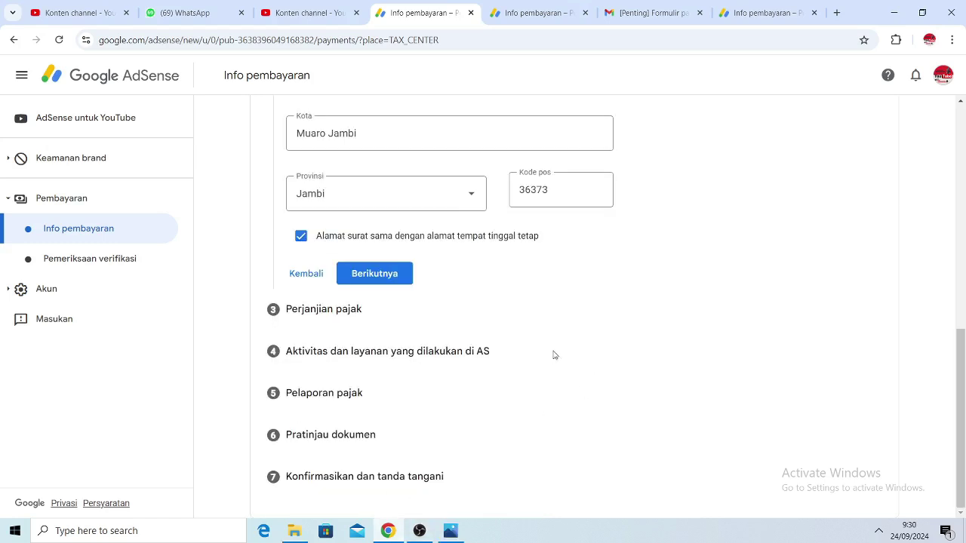
- Continue from the completed address section and answer Ya to claiming a lower withholding rate under the tax treaty
left_click(389, 275)
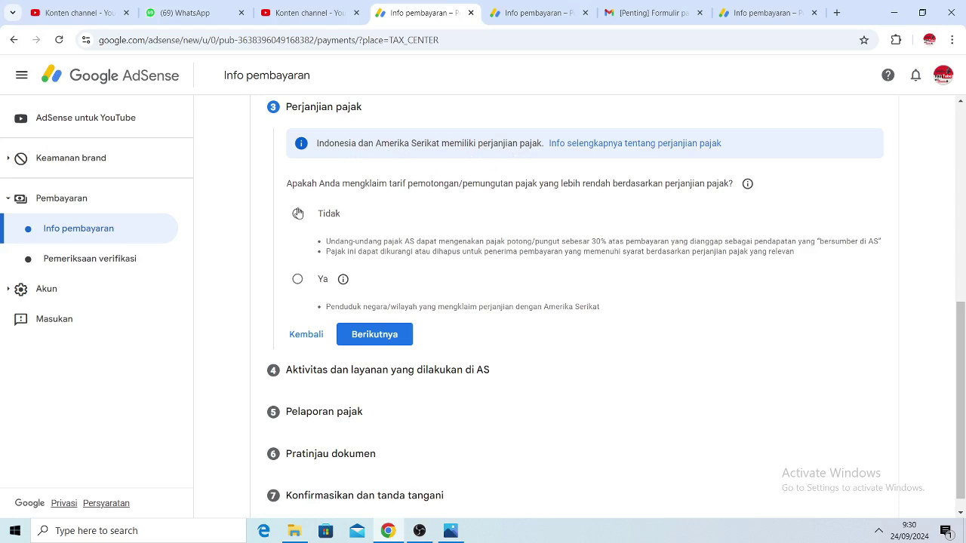
left_click(298, 279)
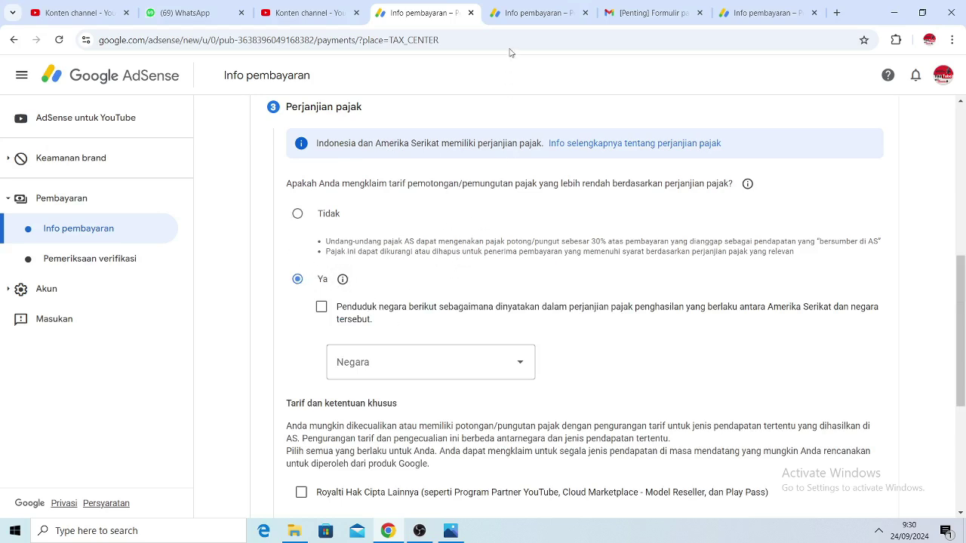
- In the form without a TIN, answer Tidak to claiming a lower treaty withholding rate and continue from the tax treaty section
left_click(536, 13)
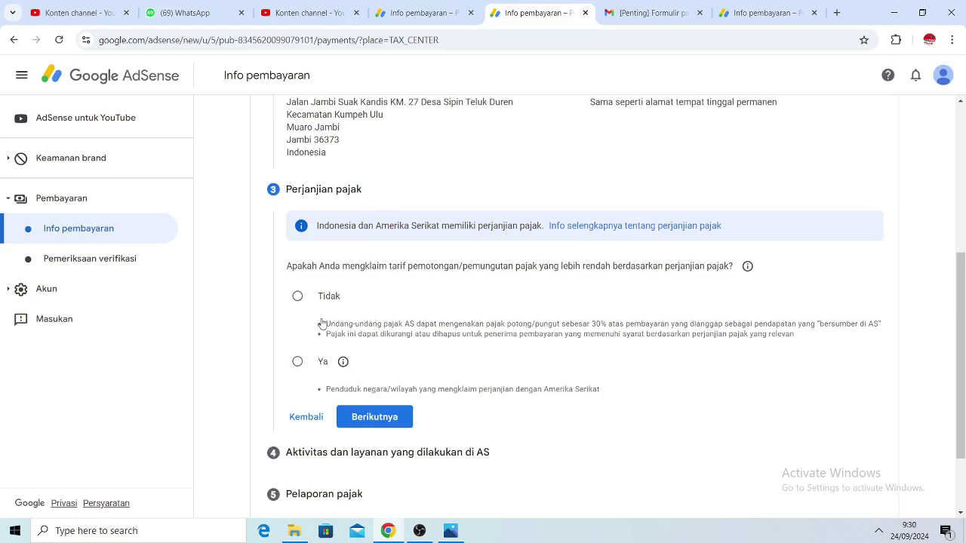
scroll(321, 323, "down", 1)
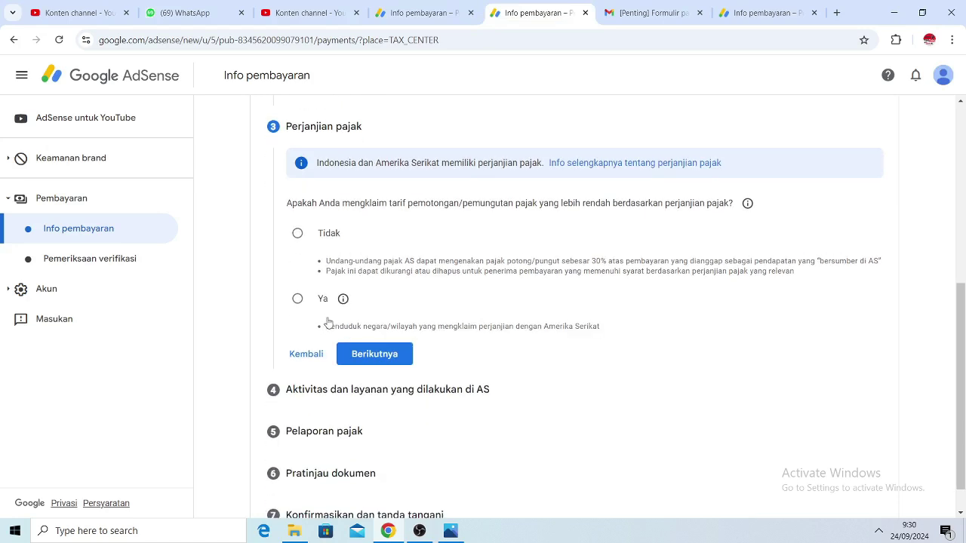
left_click(298, 234)
left_click(374, 354)
- Return to the form claiming the treaty and set the treaty residence country to Indonesia
key("ctrl+Page_Up")
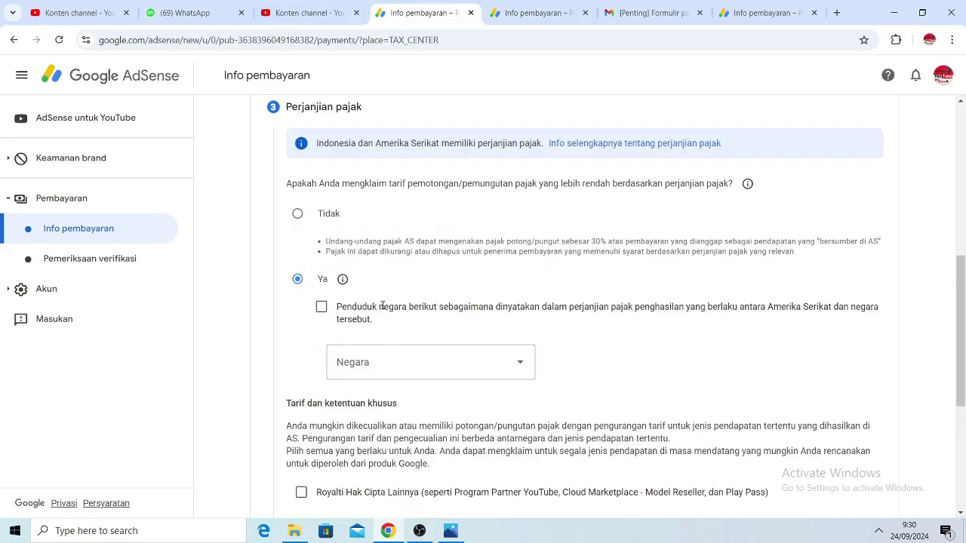
left_click(411, 365)
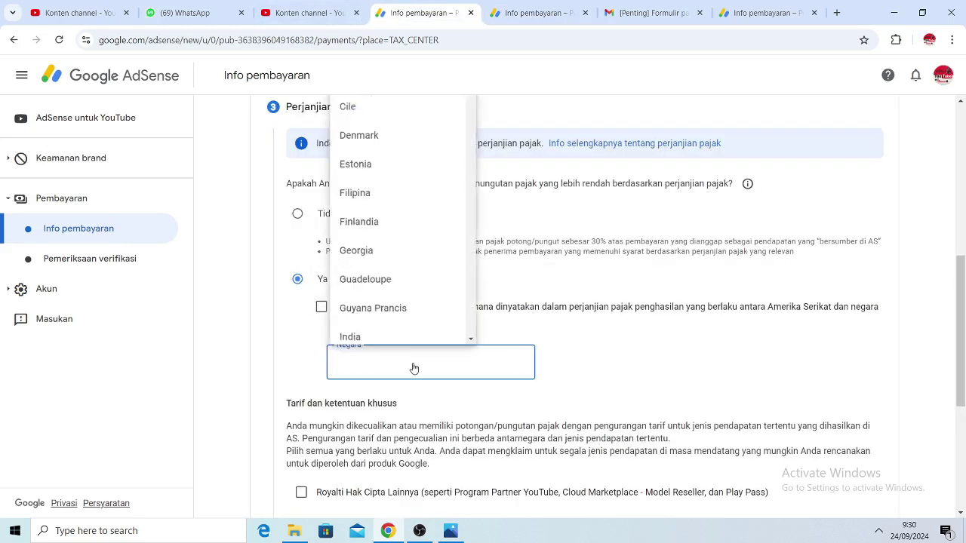
scroll(372, 260, "up", 5)
scroll(372, 258, "down", 7)
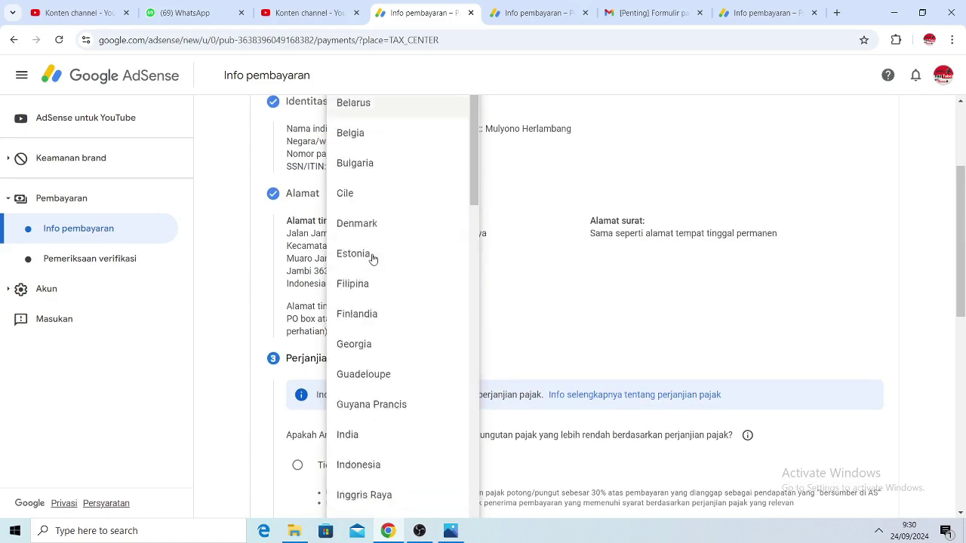
scroll(372, 259, "down", 2)
scroll(372, 260, "up", 3)
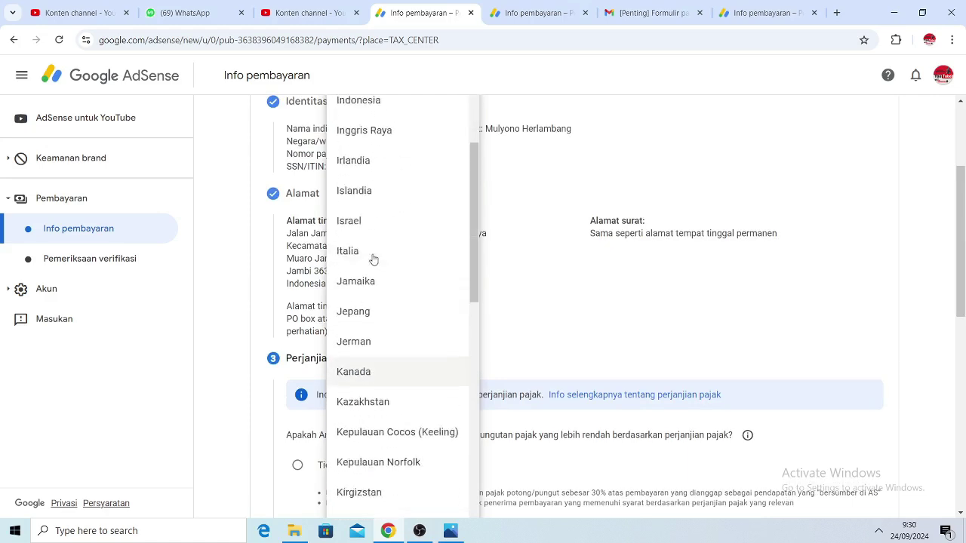
left_click(403, 183)
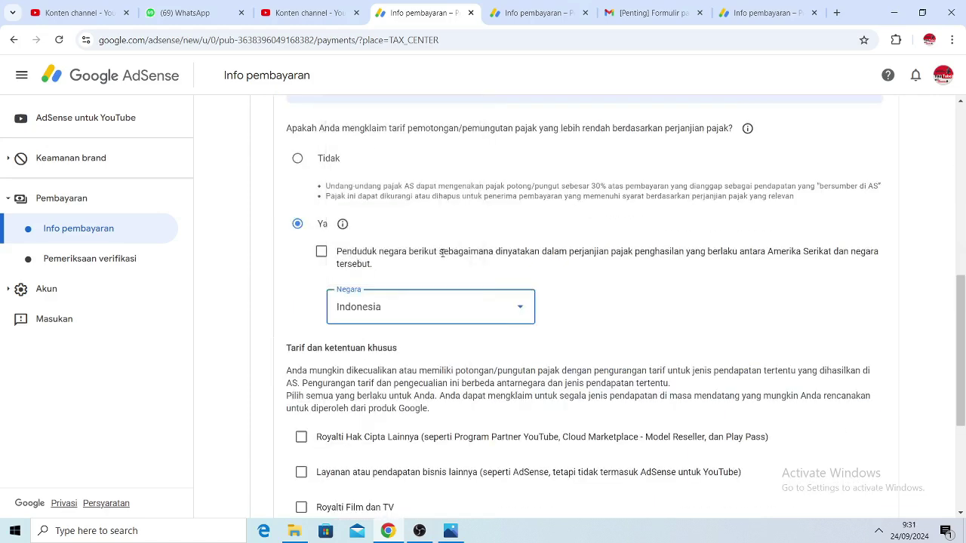
- Claim special rates for Royalti Hak Cipta Lainnya, Layanan atau pendapatan bisnis lainnya, and Royalti Film dan TV
scroll(442, 252, "down", 3)
left_click(301, 249)
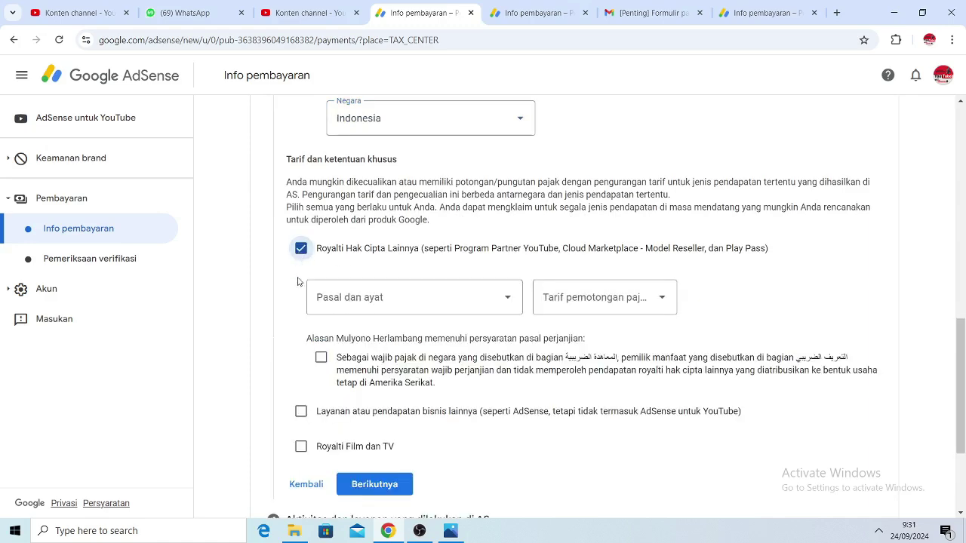
scroll(302, 305, "down", 2)
left_click(301, 242)
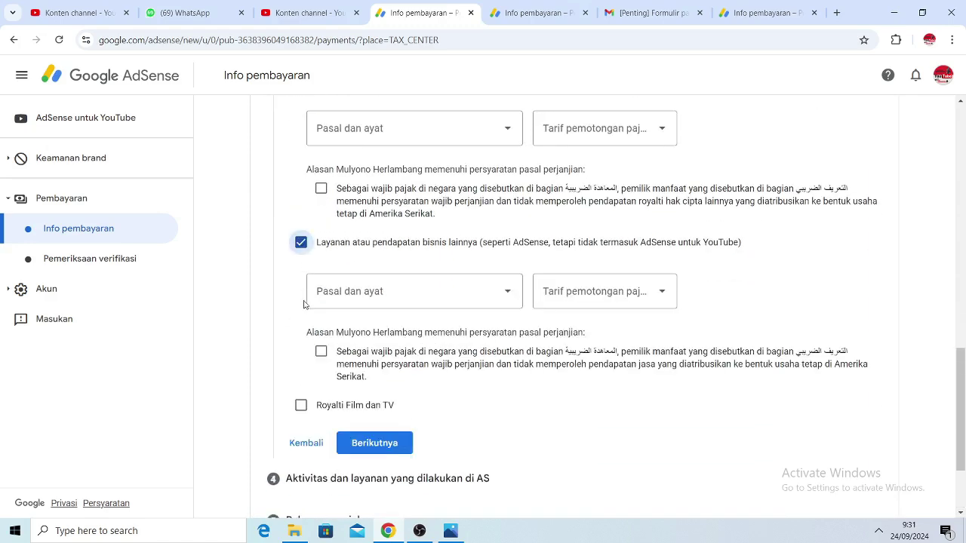
left_click(301, 405)
- For Royalti Hak Cipta Lainnya, choose Pasal 13 ayat 2 and the 10% reduced treaty withholding rate
scroll(384, 310, "up", 2)
left_click(433, 262)
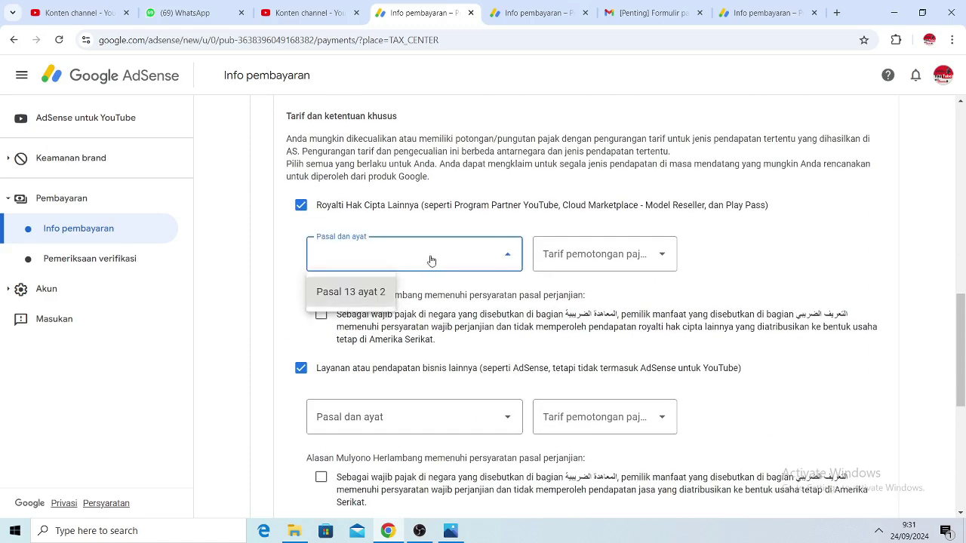
left_click(374, 292)
left_click(612, 261)
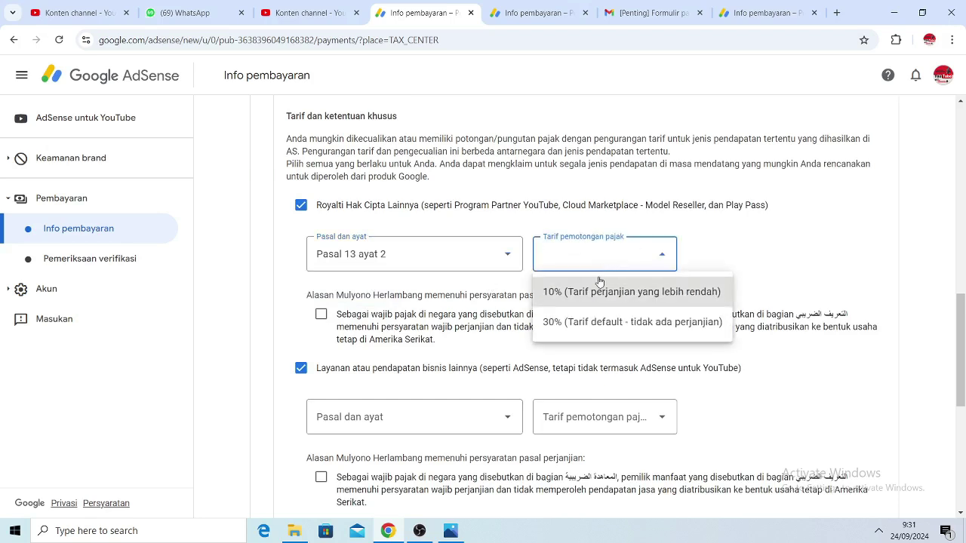
left_click(602, 292)
- For Layanan atau pendapatan bisnis lainnya, choose Pasal 8 ayat 1 and the 0% reduced treaty withholding rate
left_click(459, 424)
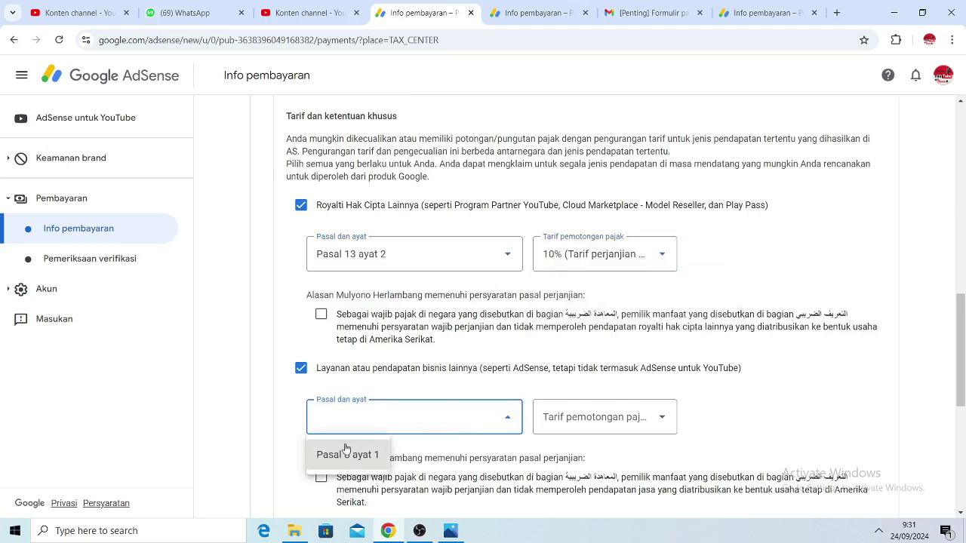
left_click(345, 454)
left_click(601, 424)
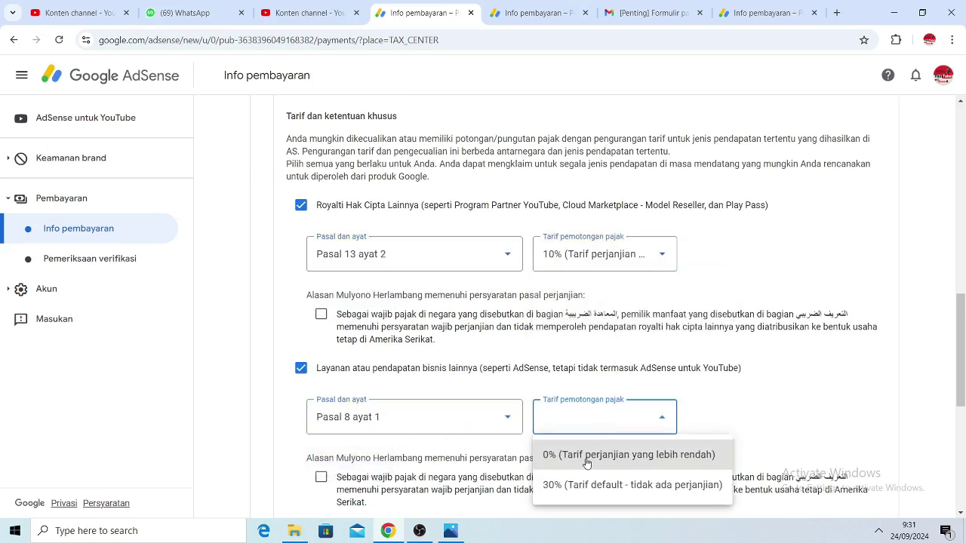
left_click(585, 458)
- For Royalti Film dan TV, choose Pasal 13 ayat 2 and the 10% reduced treaty withholding rate
scroll(496, 422, "down", 3)
left_click(386, 455)
left_click(355, 492)
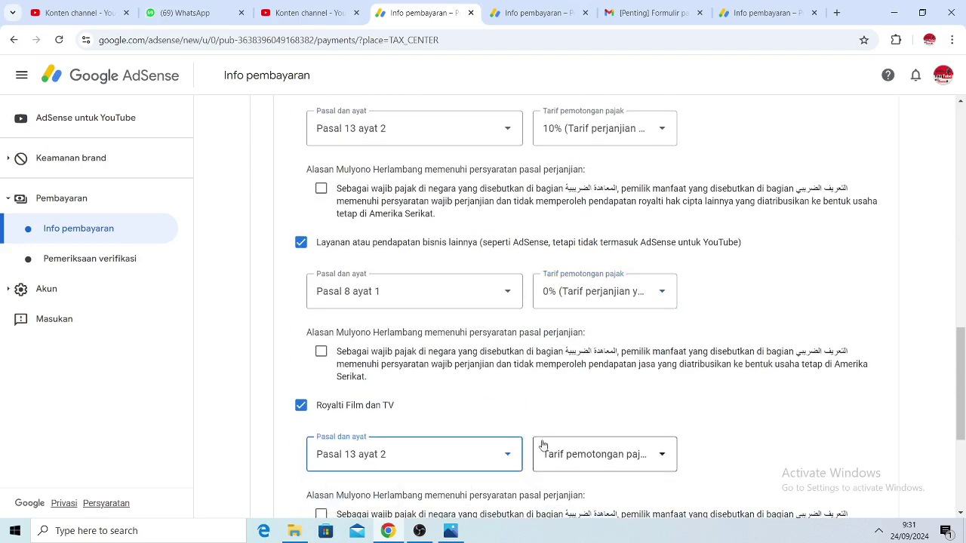
scroll(543, 413, "down", 2)
left_click(567, 398)
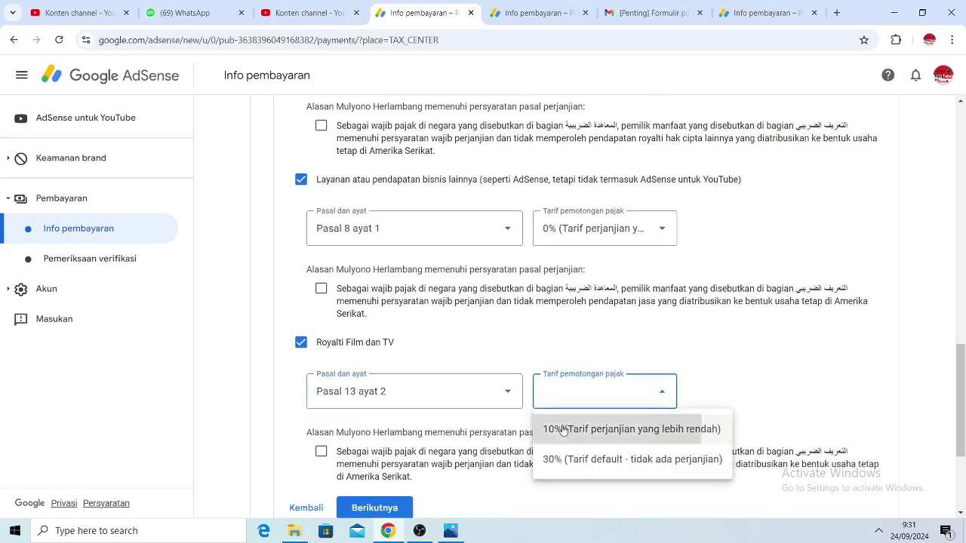
left_click(548, 429)
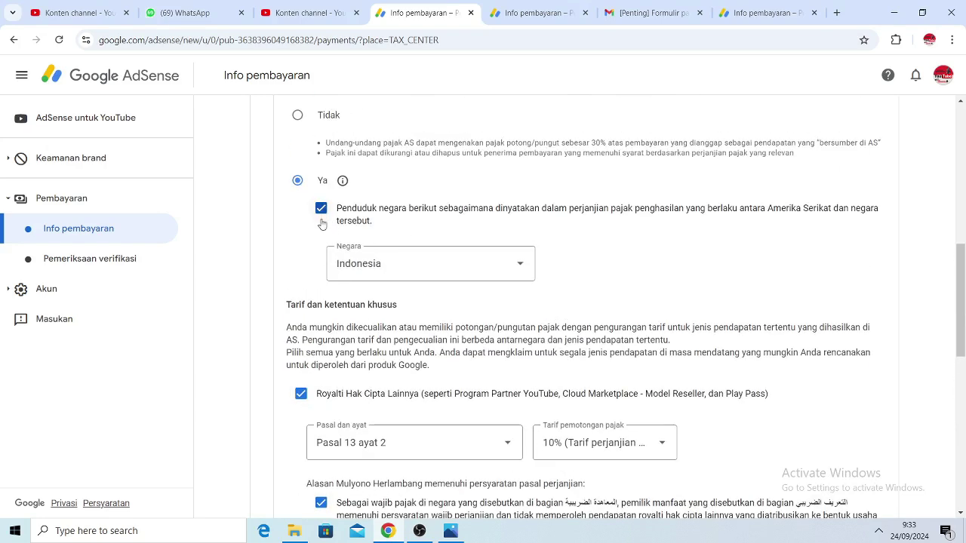
- Review the completed treaty claims, continue to the section on activities and services in the US, and compare it with the other account's form
scroll(321, 224, "down", 3)
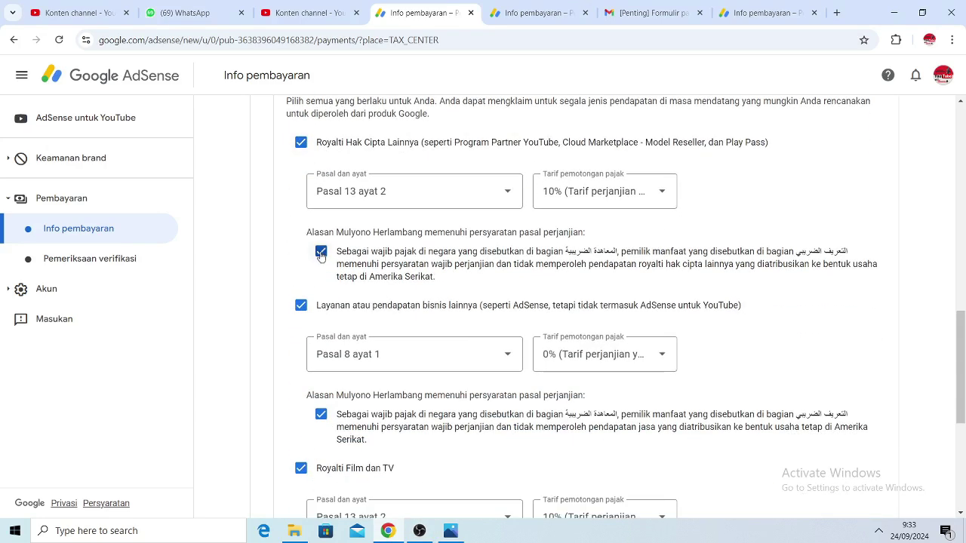
scroll(317, 257, "down", 3)
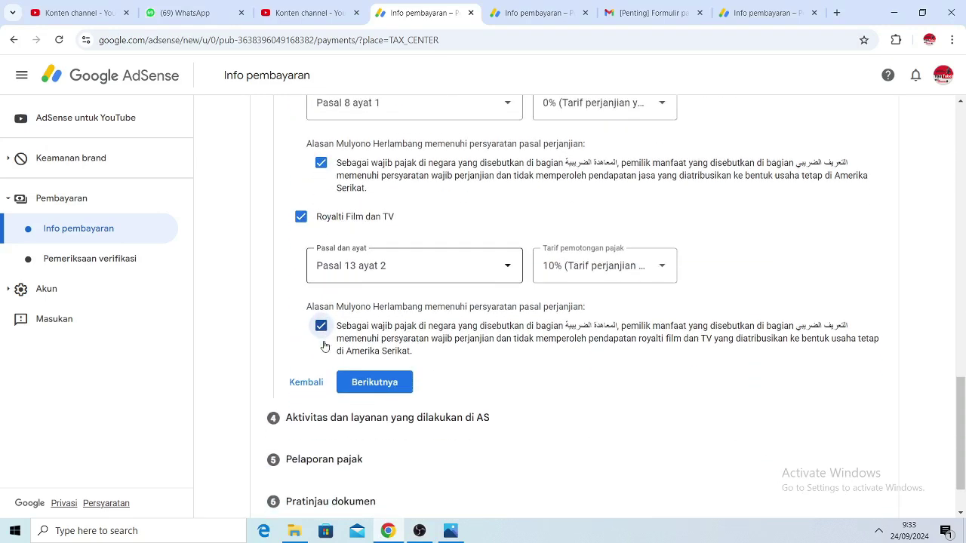
left_click(399, 385)
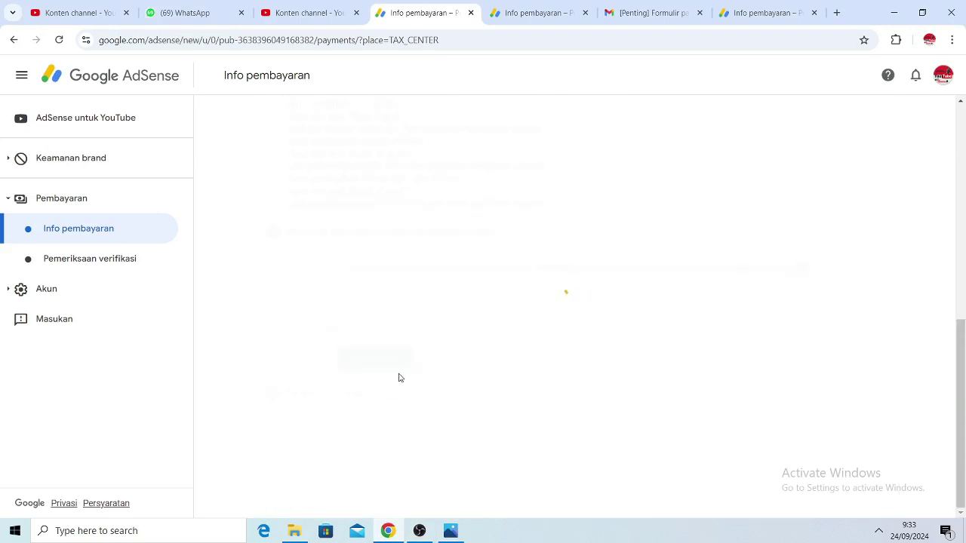
key("ctrl+Tab")
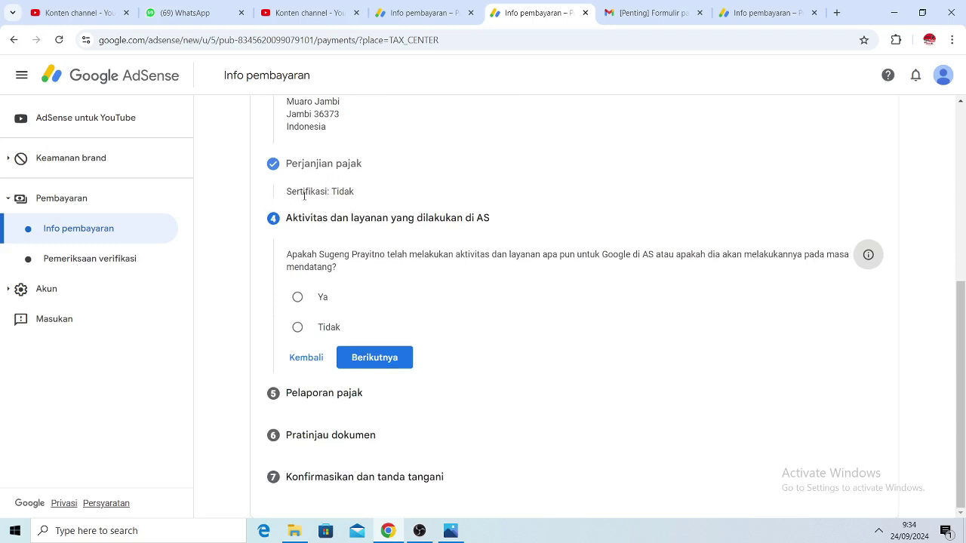
left_click(434, 22)
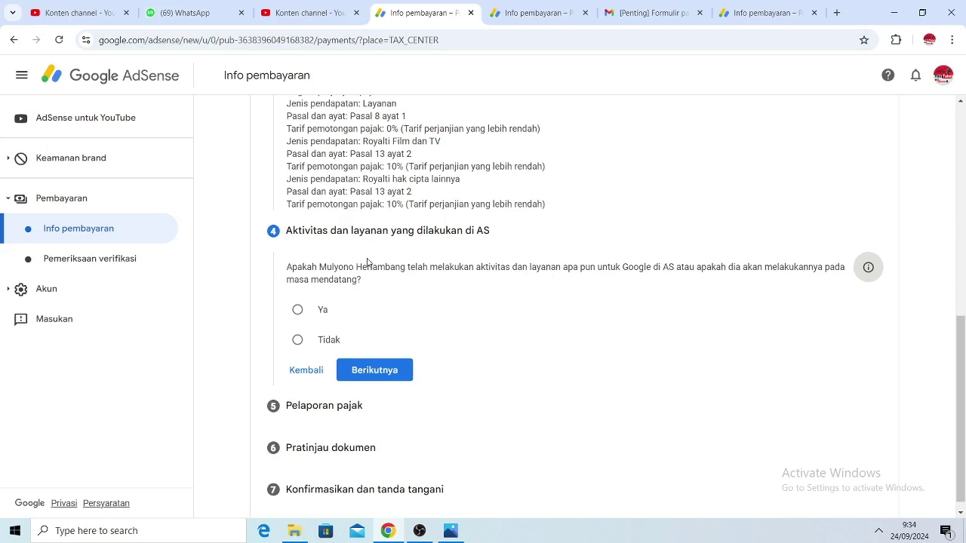
- Declare that no activities or services are performed in the US, certify this, and continue to tax reporting
scroll(368, 261, "up", 1)
scroll(370, 221, "down", 1)
scroll(377, 223, "up", 1)
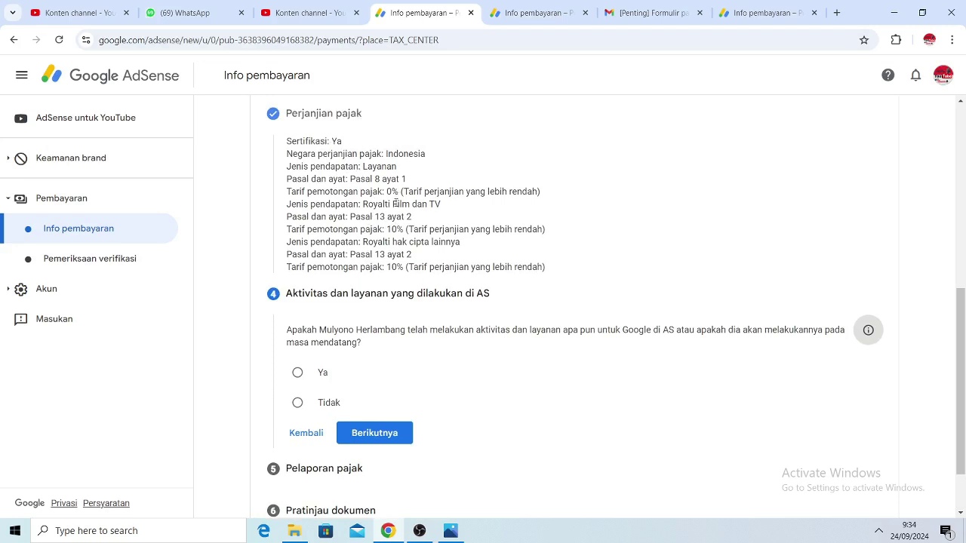
scroll(300, 282, "down", 1)
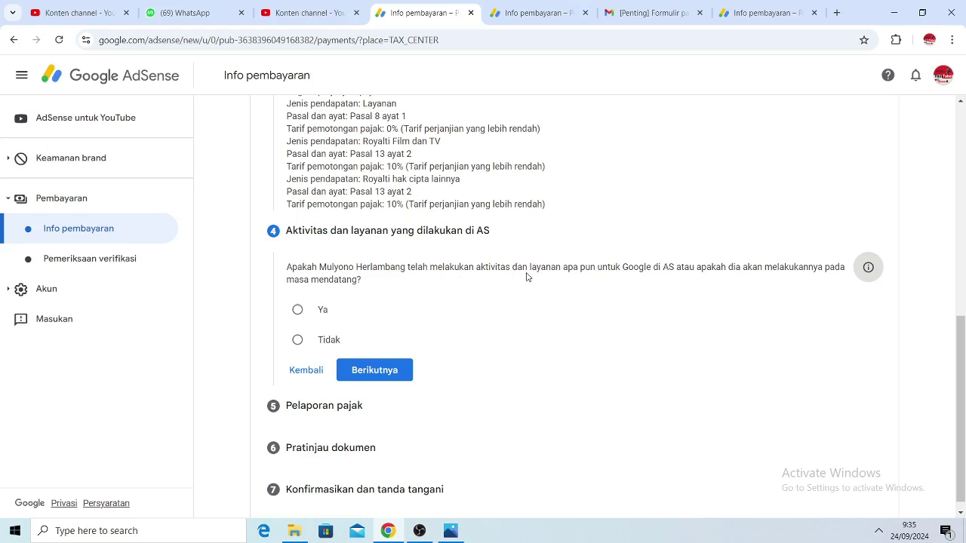
left_click(298, 339)
left_click(311, 368)
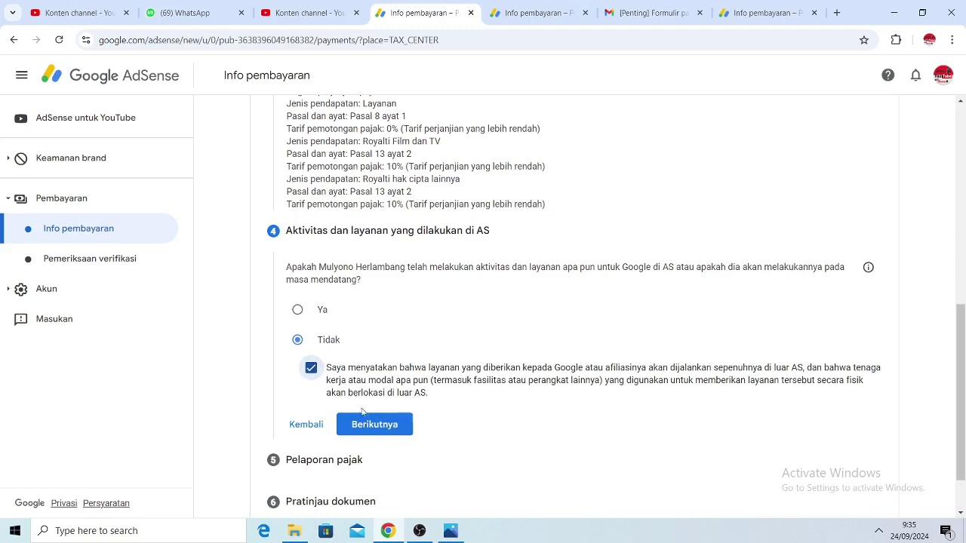
left_click(365, 425)
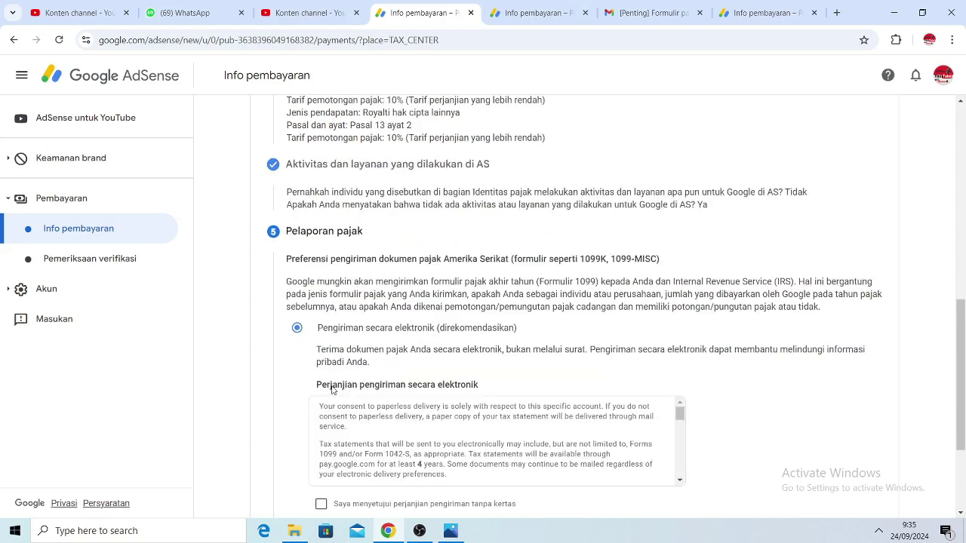
- Keep electronic delivery as the tax document preference, accept the paperless delivery agreement, and continue to the document preview
scroll(393, 325, "down", 1)
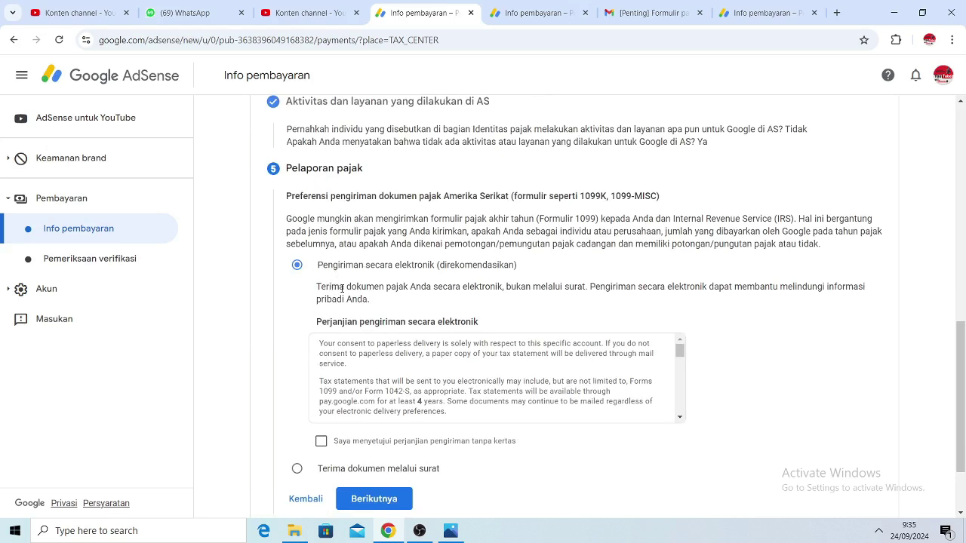
scroll(342, 288, "down", 1)
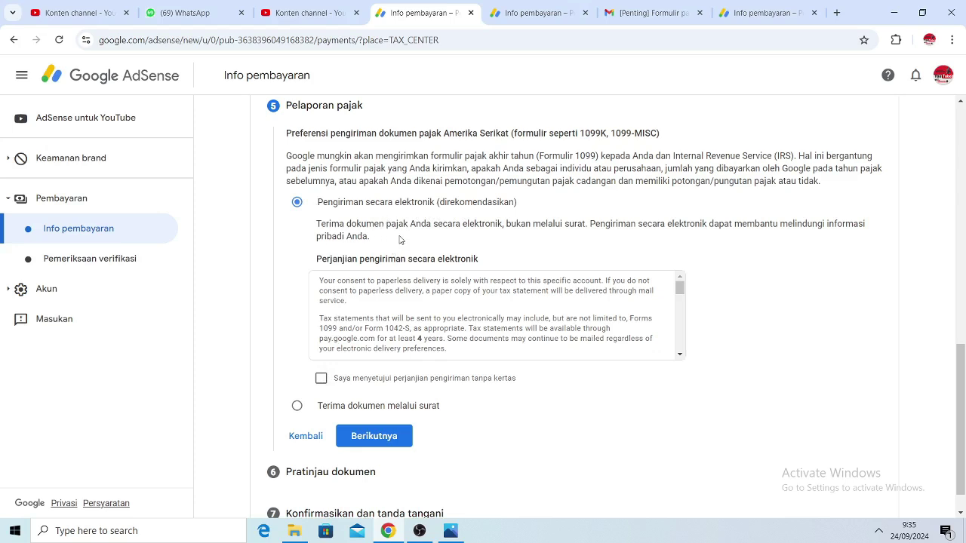
scroll(401, 240, "down", 1)
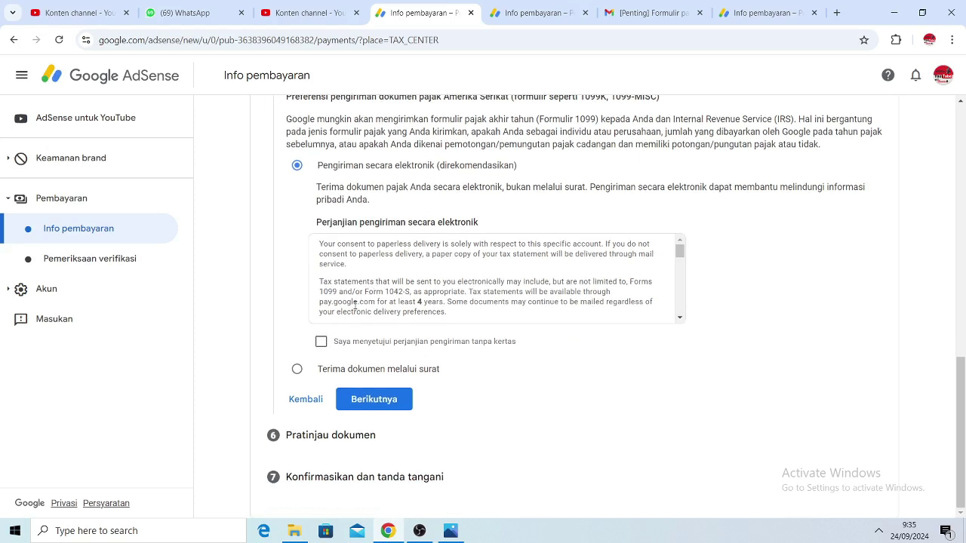
left_click(297, 369)
left_click(298, 316)
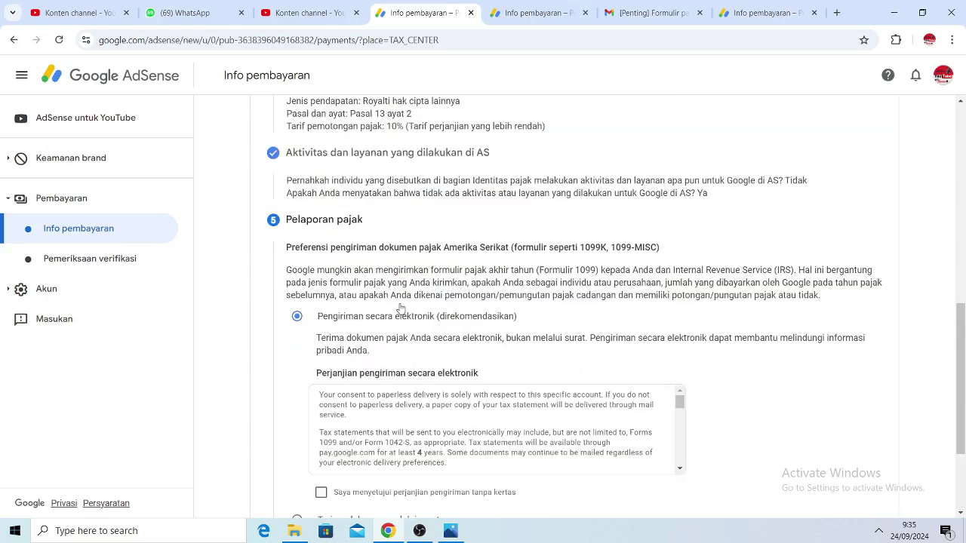
scroll(399, 317, "down", 2)
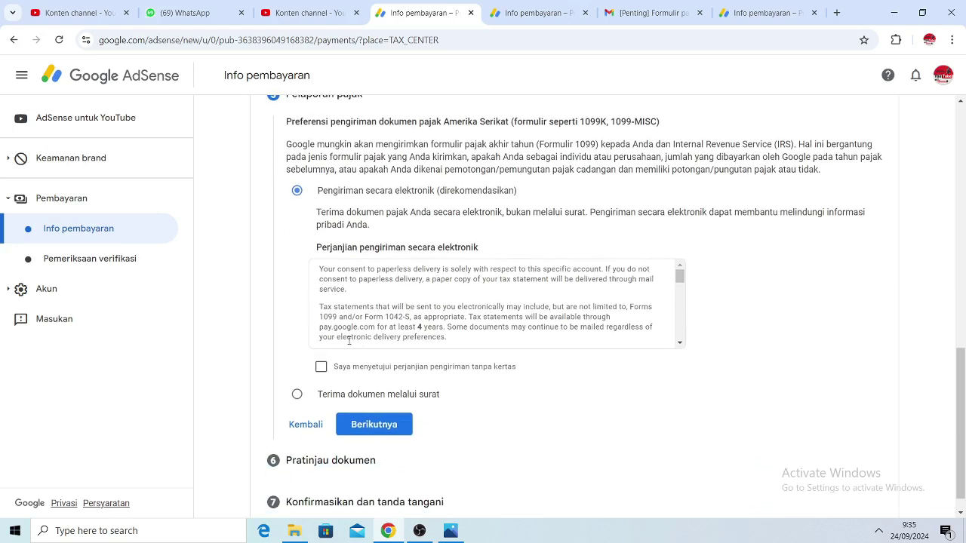
left_click(352, 368)
left_click(374, 424)
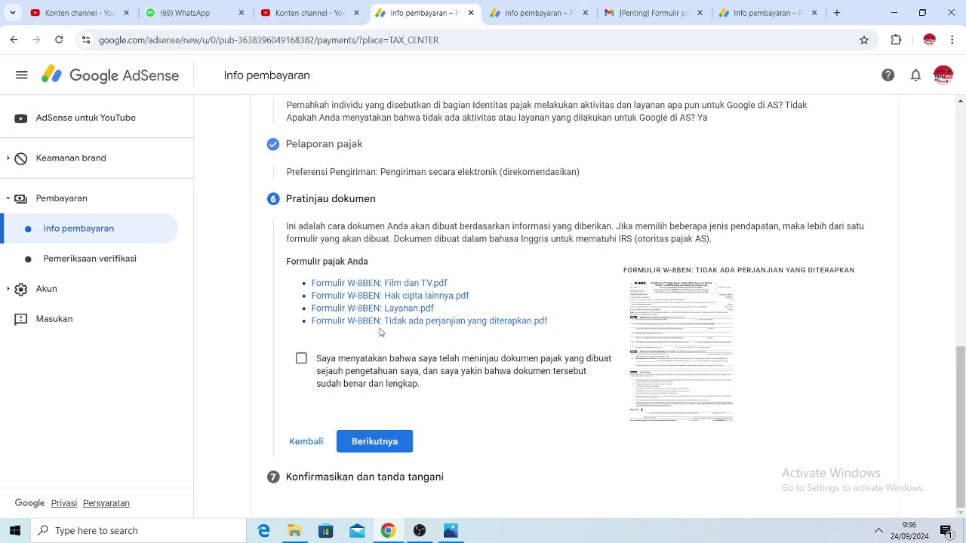
- Declare the generated W-8BEN documents reviewed and correct, and accept the tax form certification under penalty of perjury
left_click(302, 361)
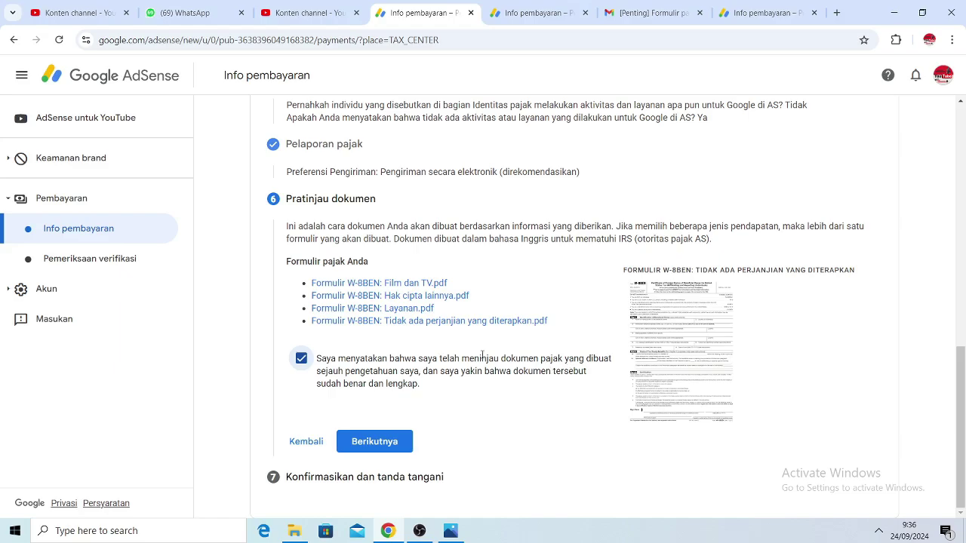
left_click(383, 441)
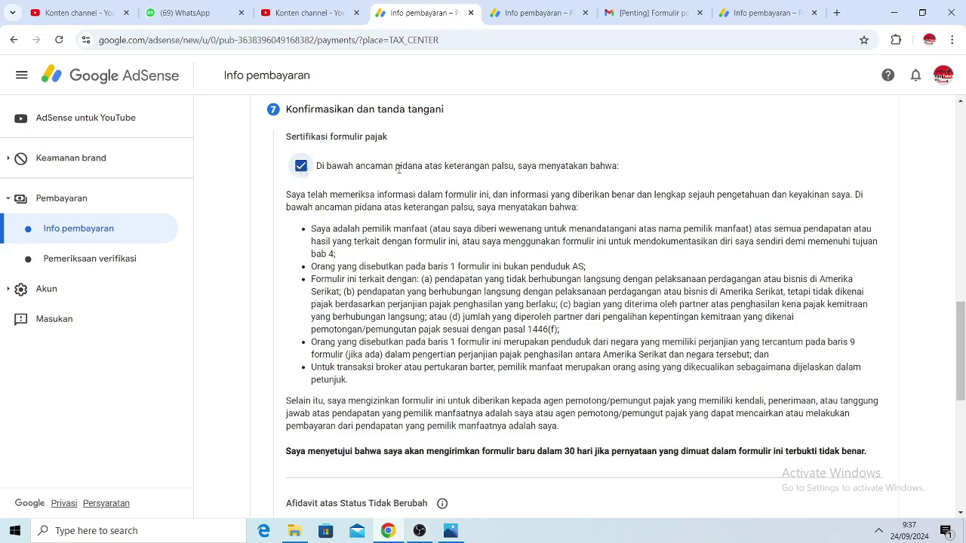
scroll(389, 198, "down", 4)
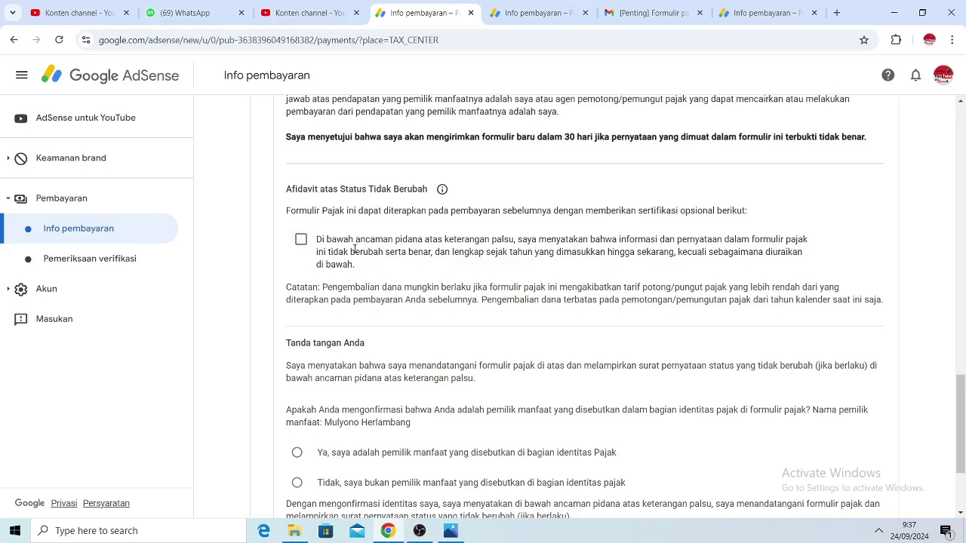
- Leave the unchanged-status affidavit unchecked, confirm being the beneficial owner named in the tax identity section, and submit the form
scroll(354, 249, "down", 1)
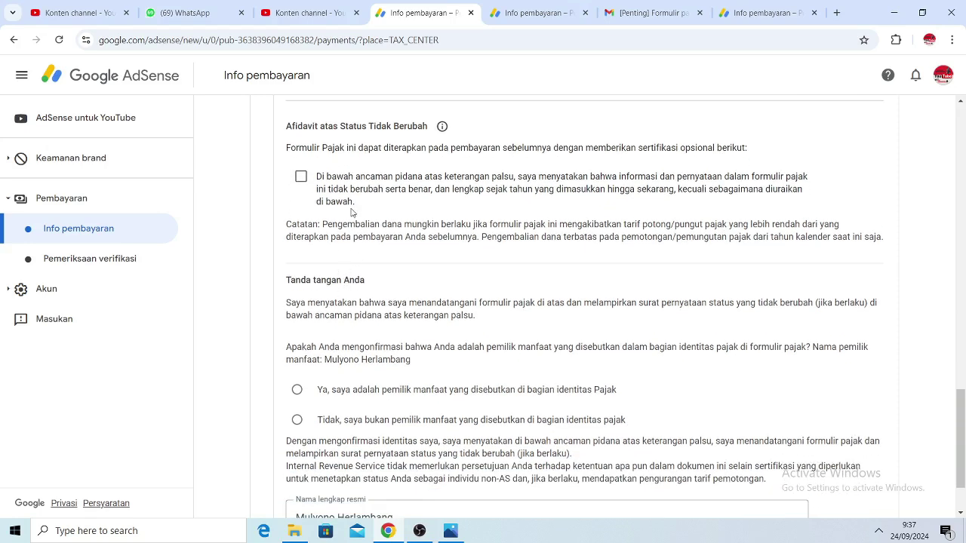
scroll(427, 291, "up", 1)
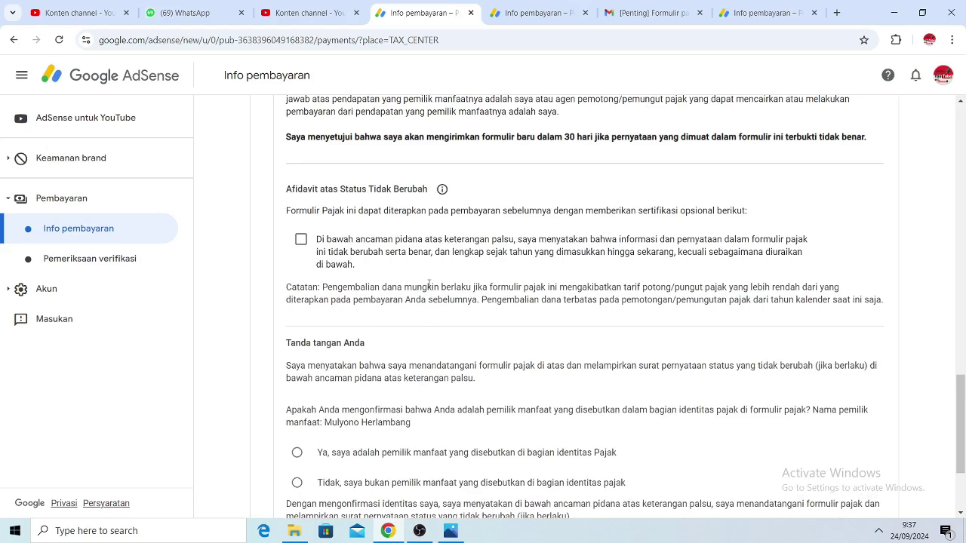
scroll(428, 284, "down", 2)
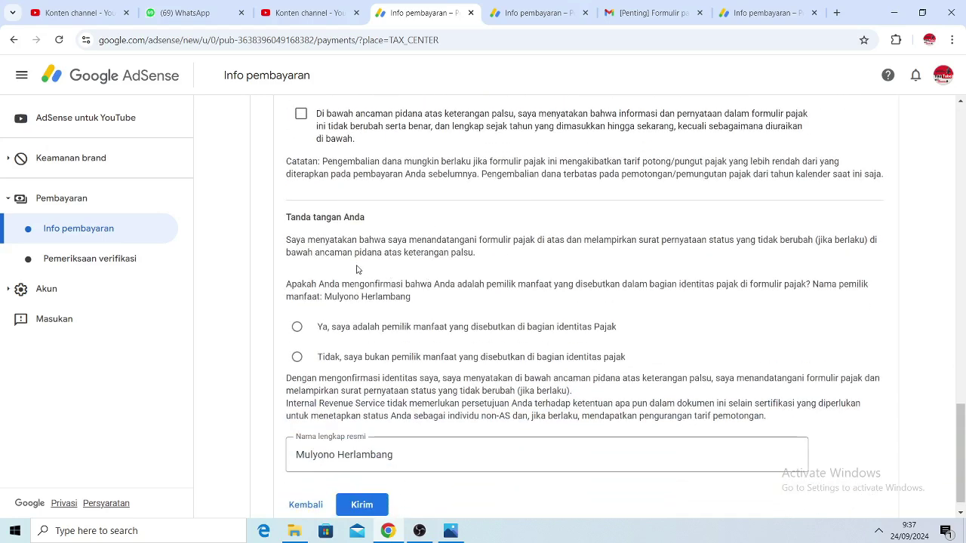
scroll(358, 269, "down", 1)
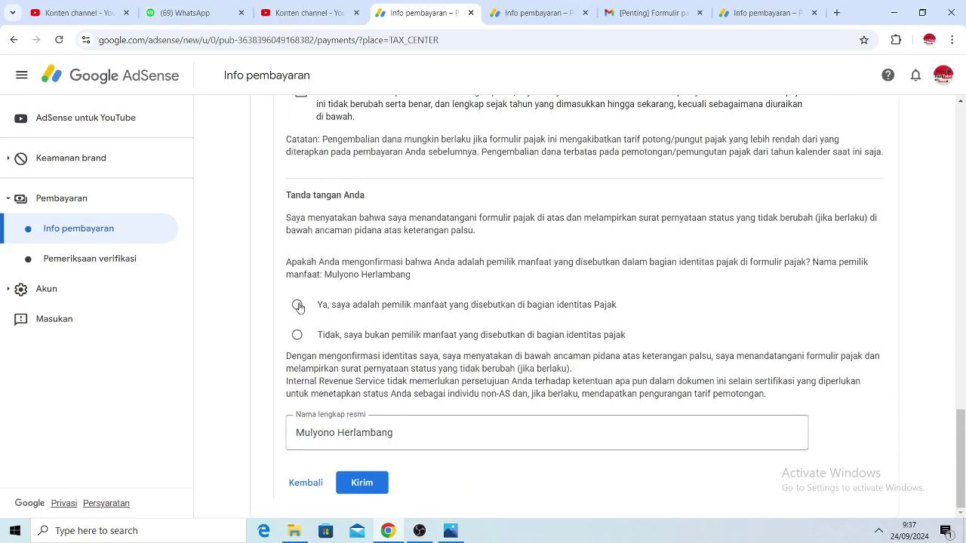
left_click(297, 305)
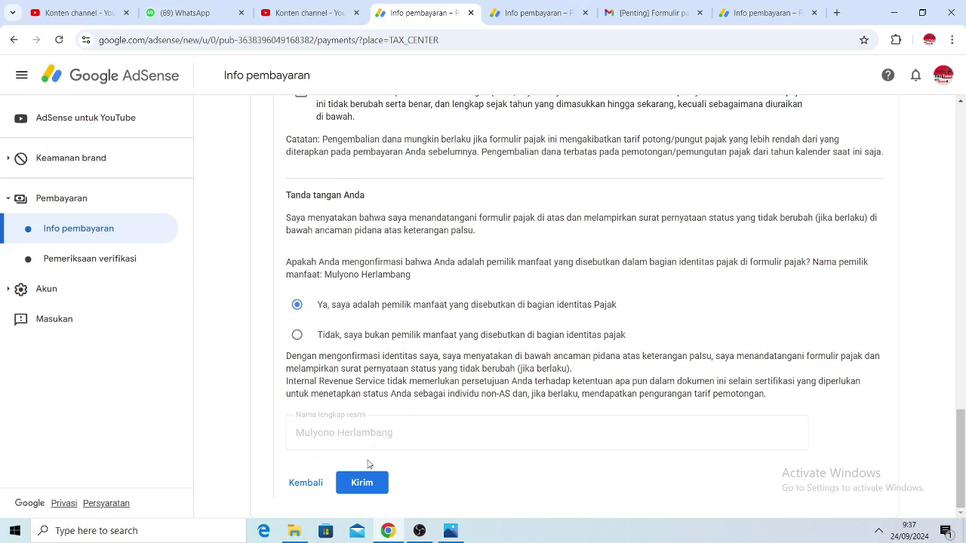
left_click(365, 492)
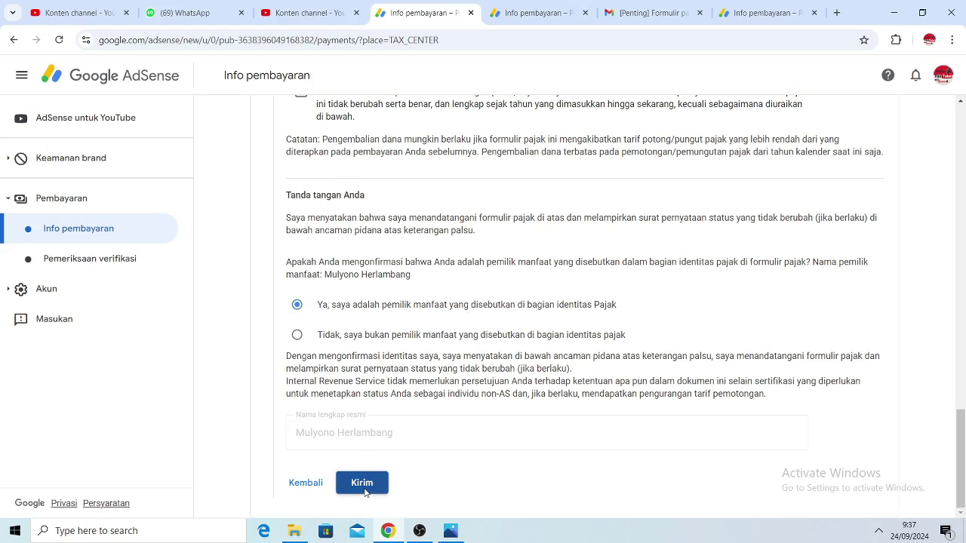
- In the other account's form without a treaty claim, declare and certify that no activities or services are performed in the US
left_click(532, 8)
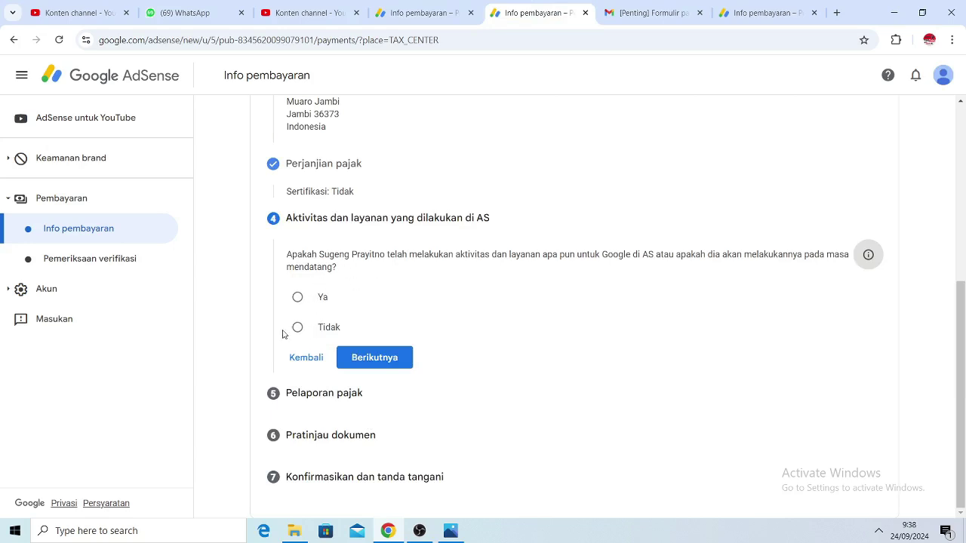
left_click(307, 331)
left_click(312, 356)
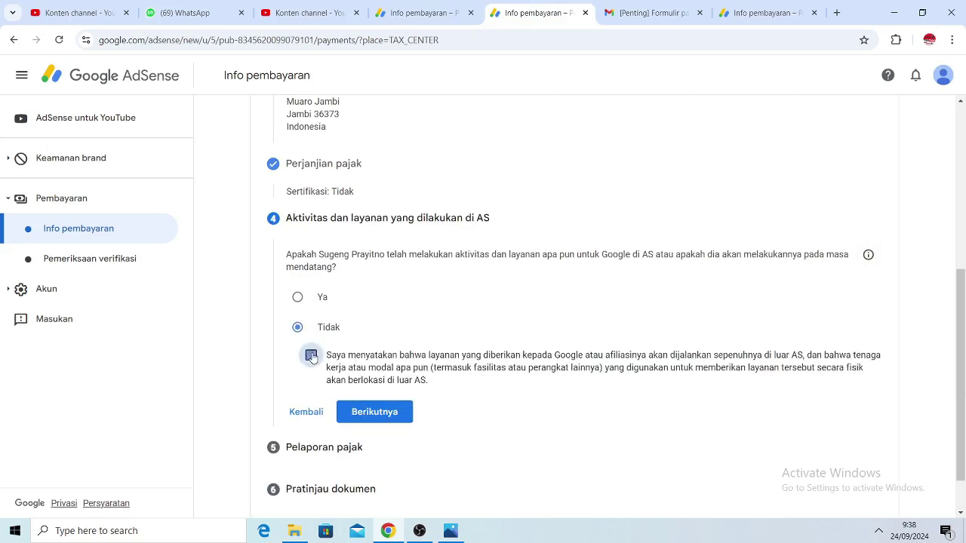
left_click(375, 411)
- Accept the paperless delivery agreement for this account's tax documents and continue to the document preview
scroll(392, 348, "down", 3)
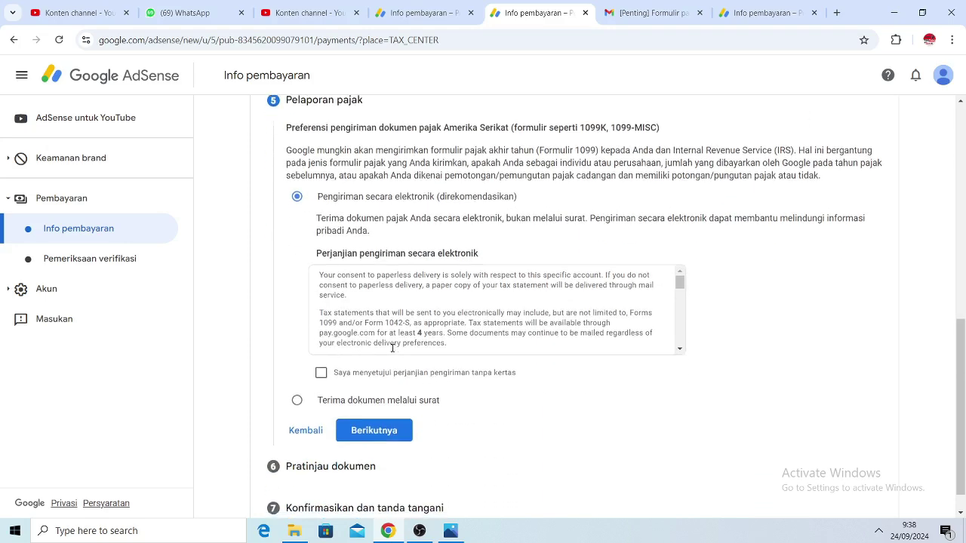
left_click(321, 341)
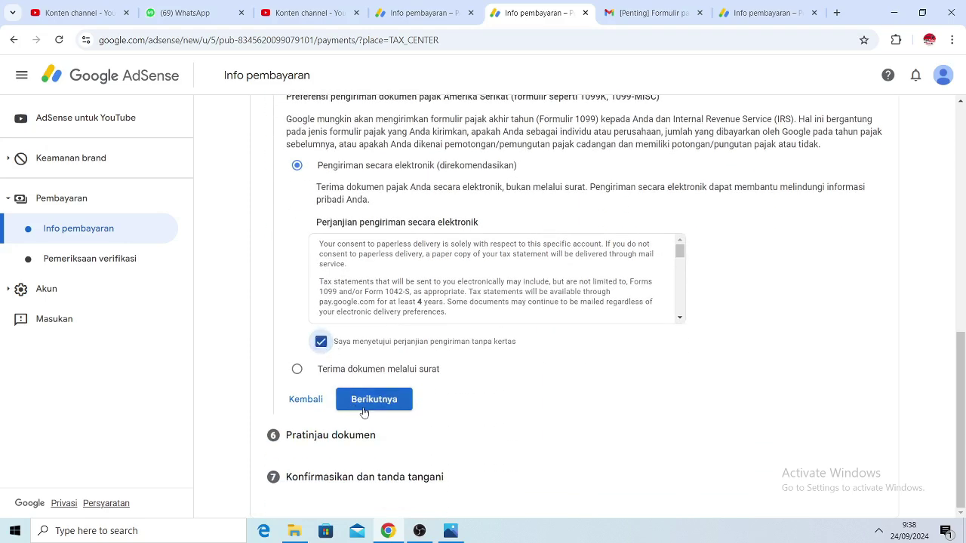
left_click(377, 406)
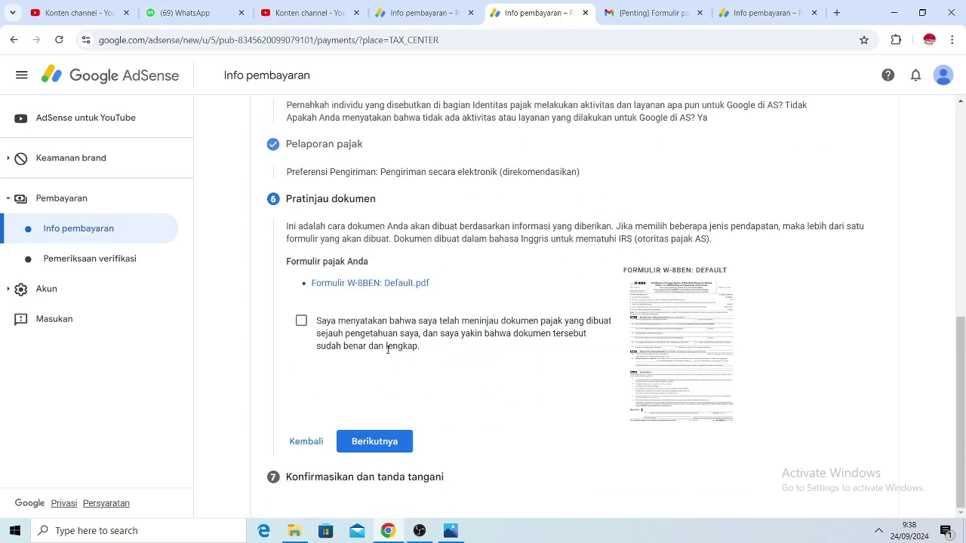
- Confirm the default W-8BEN preview, certify the form as the named beneficial owner, and submit it
left_click(318, 333)
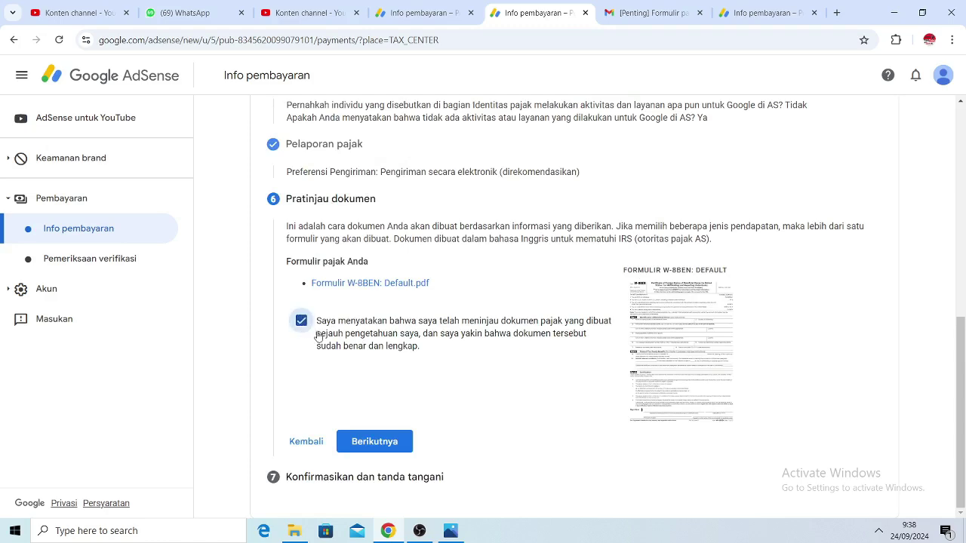
left_click(381, 444)
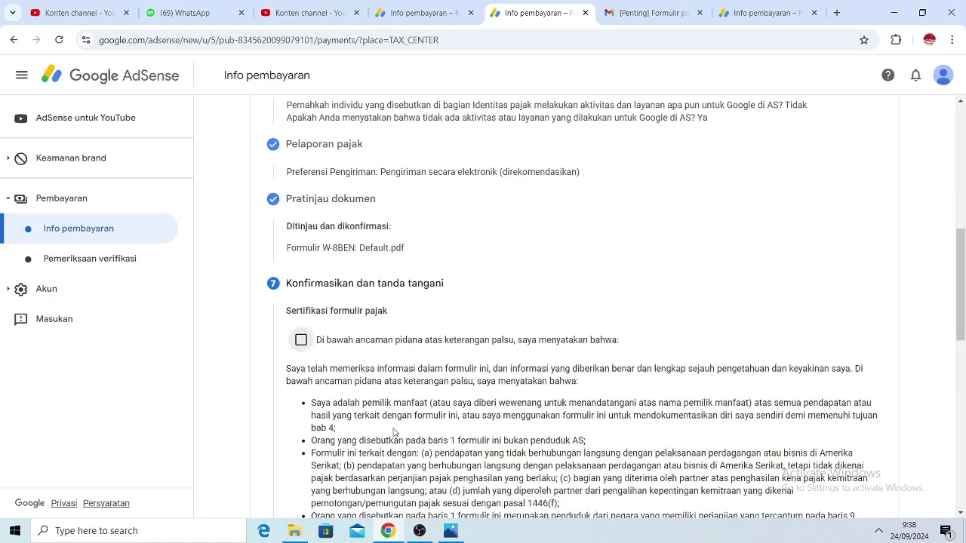
scroll(349, 330, "down", 10)
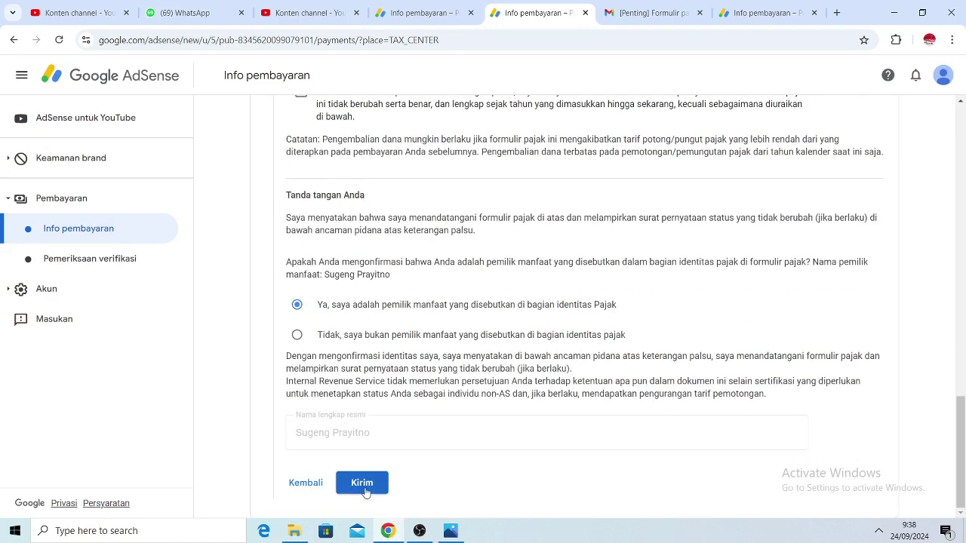
left_click(369, 485)
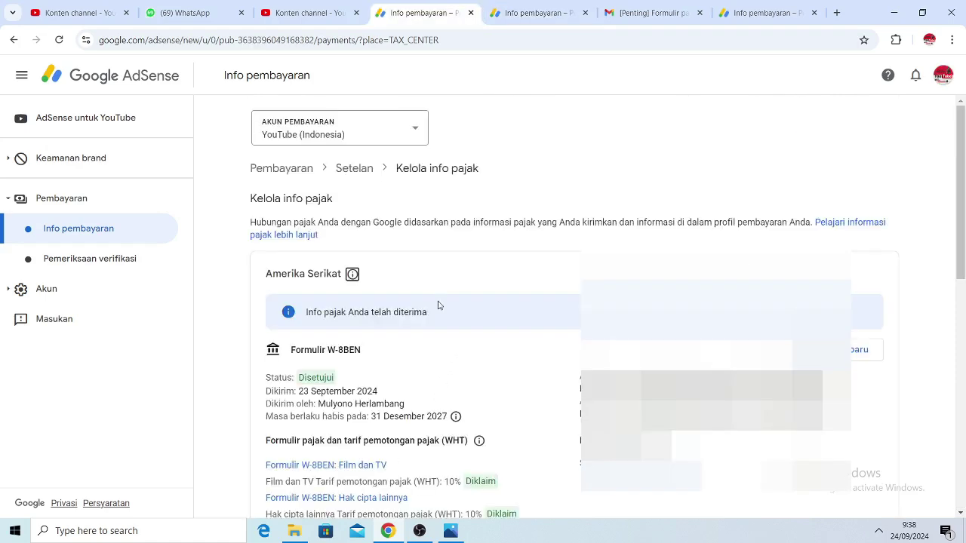
- Compare the W-8BEN approval status, expiry date and withholding rates across the accounts with and without a treaty claim
scroll(440, 304, "down", 2)
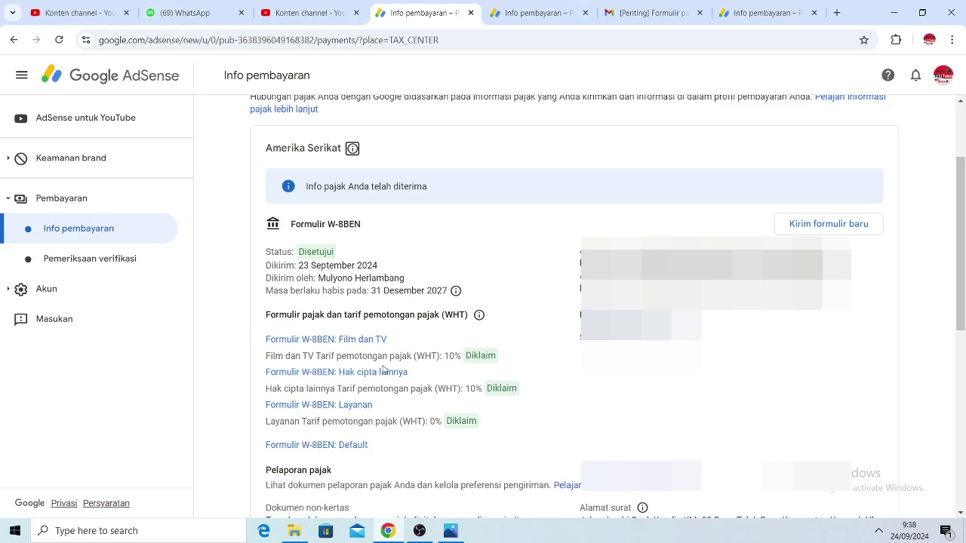
left_click(528, 13)
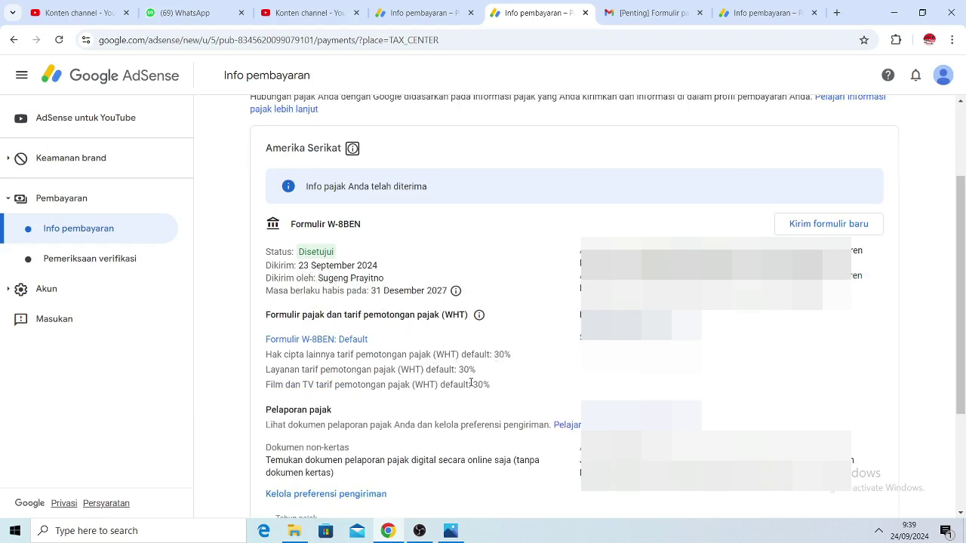
left_click(758, 13)
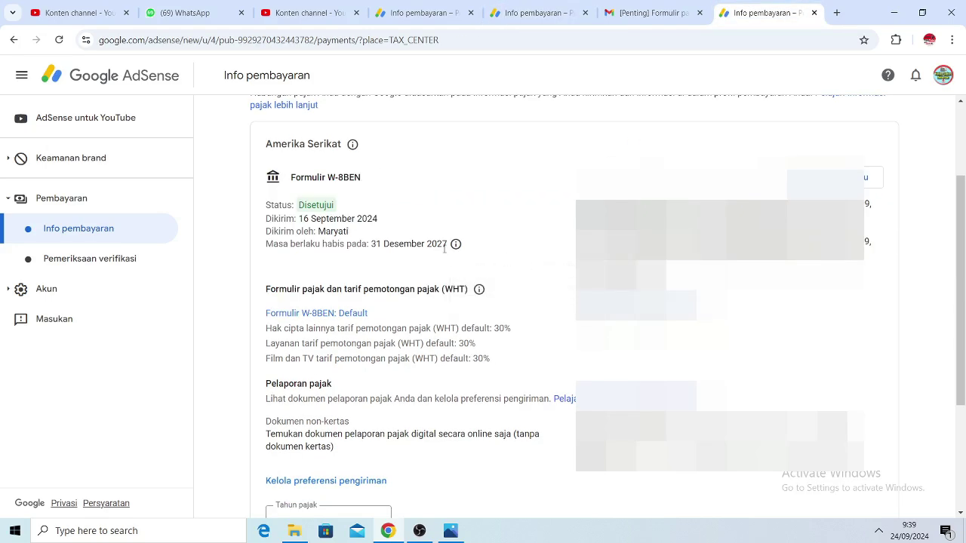
left_click(532, 12)
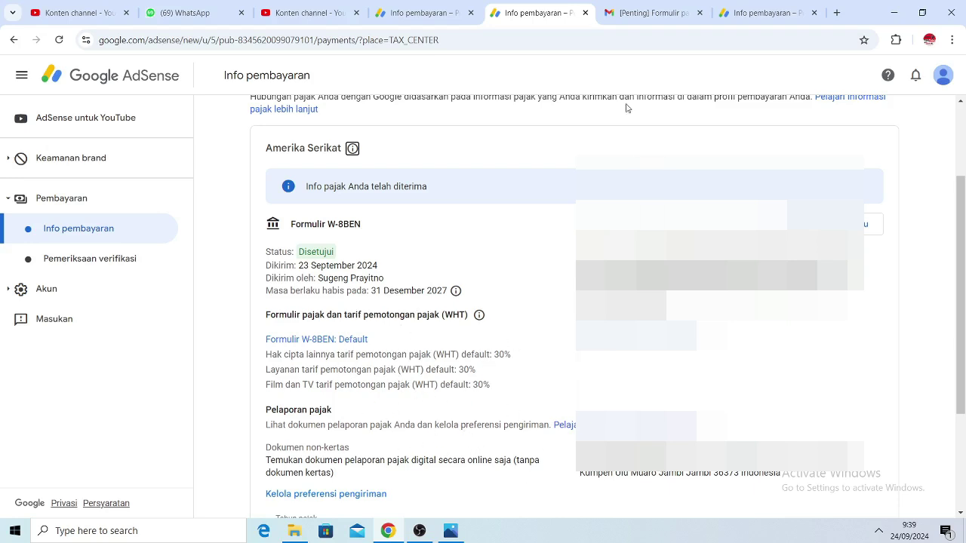
left_click(649, 13)
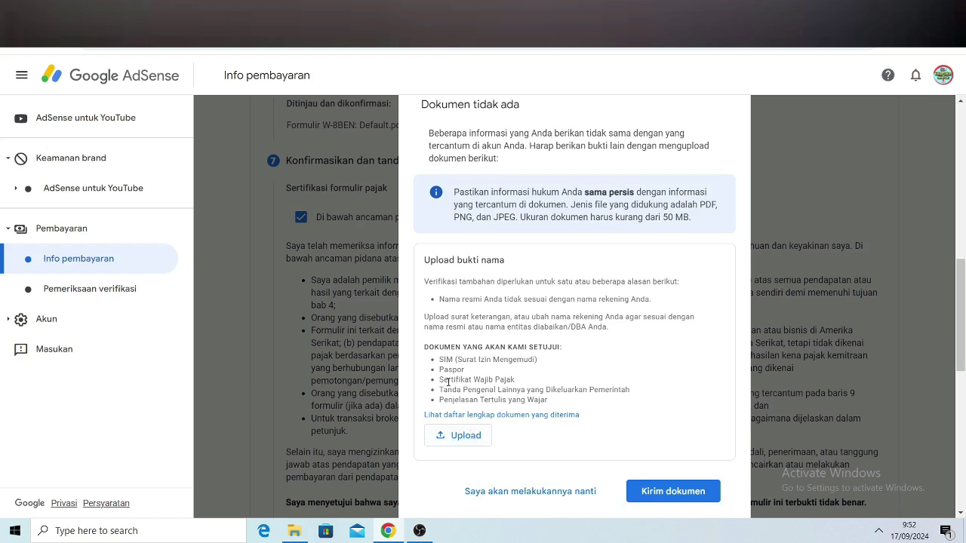
- Open the file selection for the proof of name, cancel it, and postpone sending the missing document
left_click(449, 437)
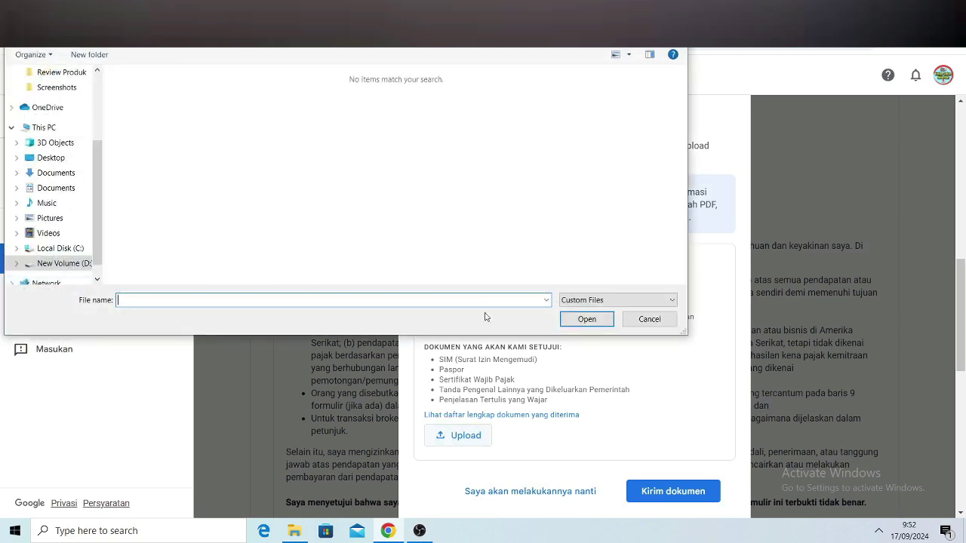
left_click(649, 319)
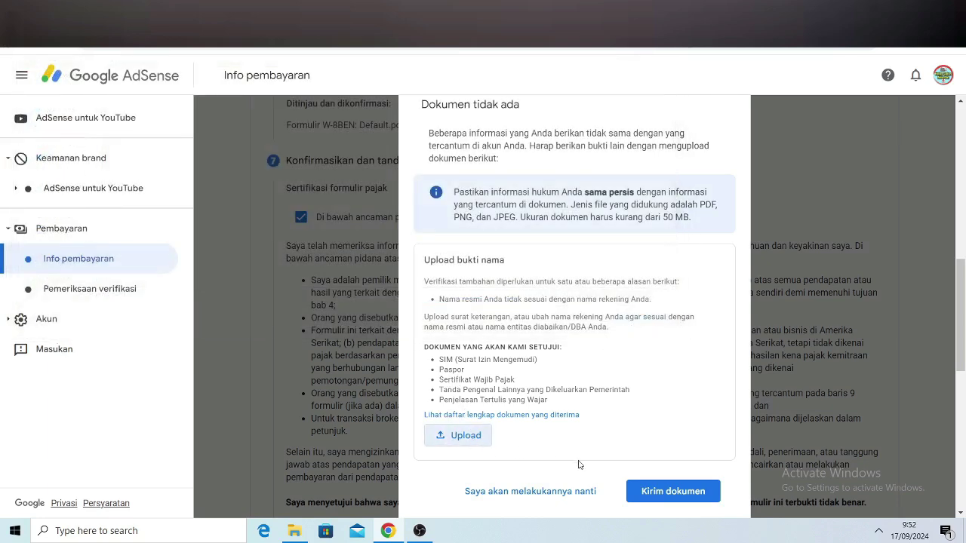
left_click(518, 494)
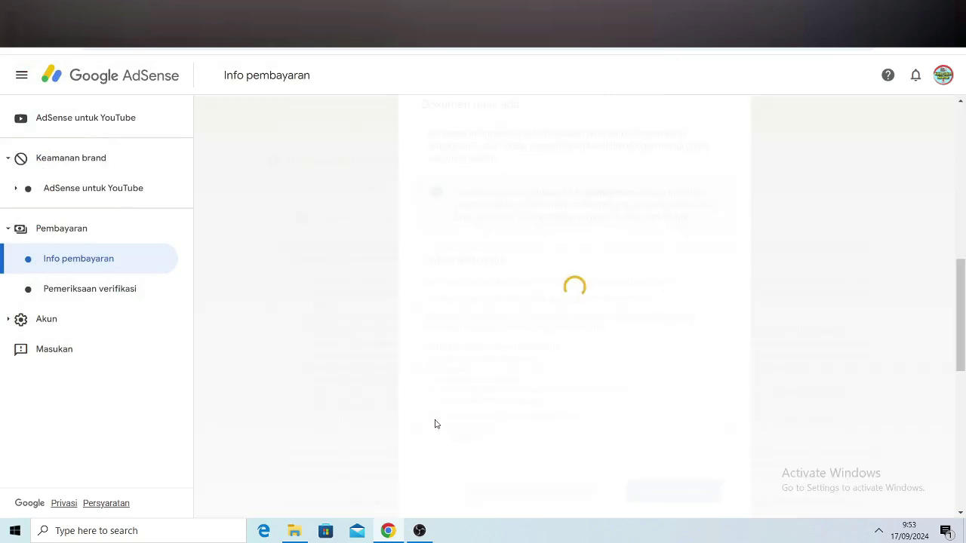
- Check the W-8BEN status and the additional document notice on the tax info page
scroll(347, 313, "down", 1)
scroll(354, 312, "up", 1)
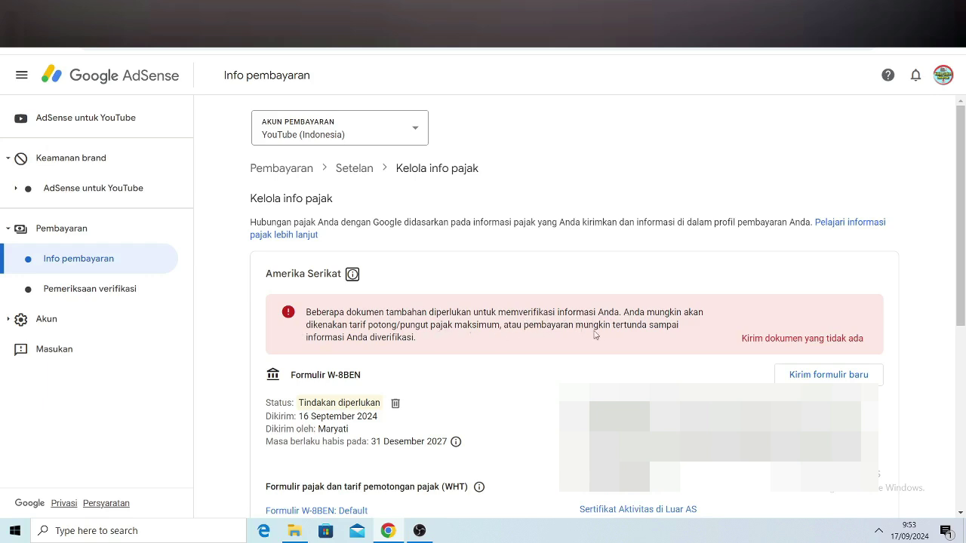
scroll(491, 339, "down", 1)
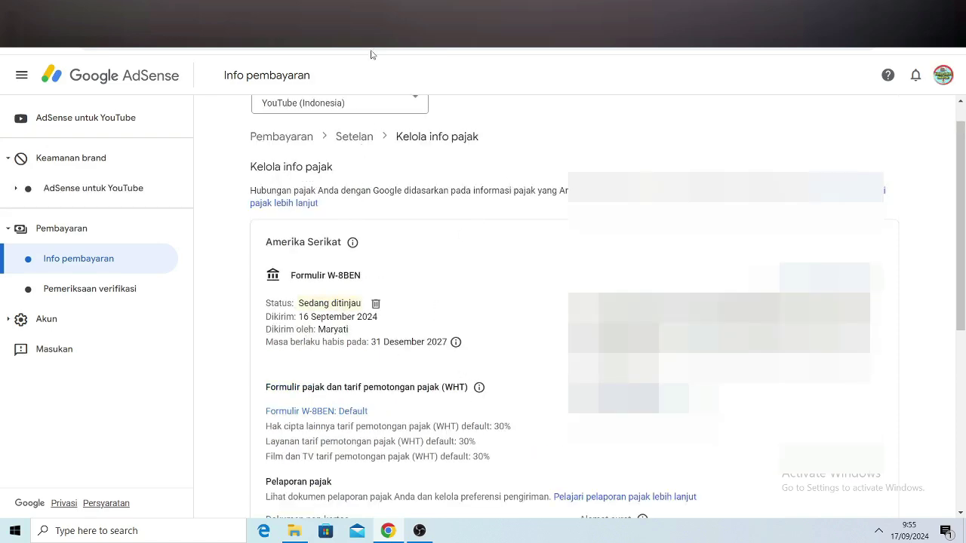
- Switch to Gmail and read the YouTube Creators email about the expiring US tax form
left_click(374, 22)
scroll(412, 324, "up", 10)
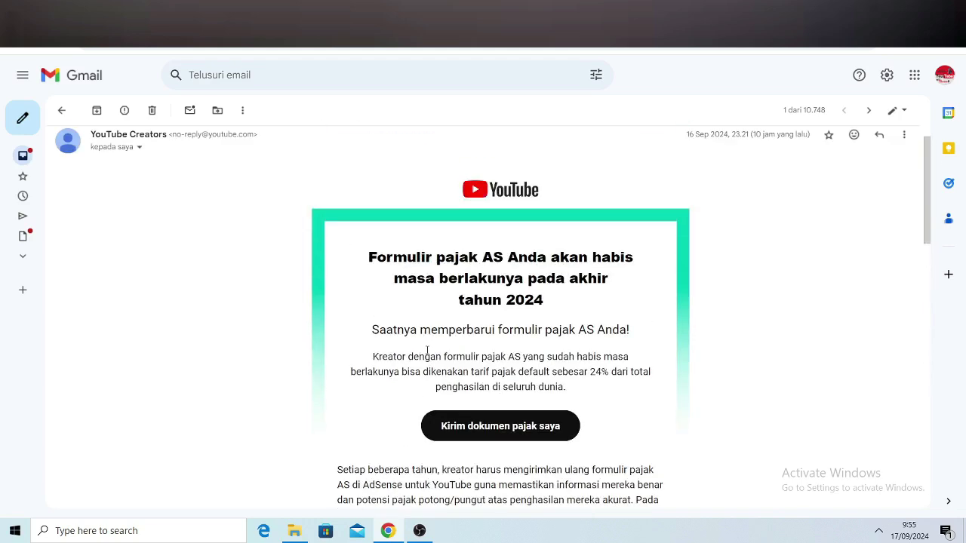
scroll(401, 344, "down", 1)
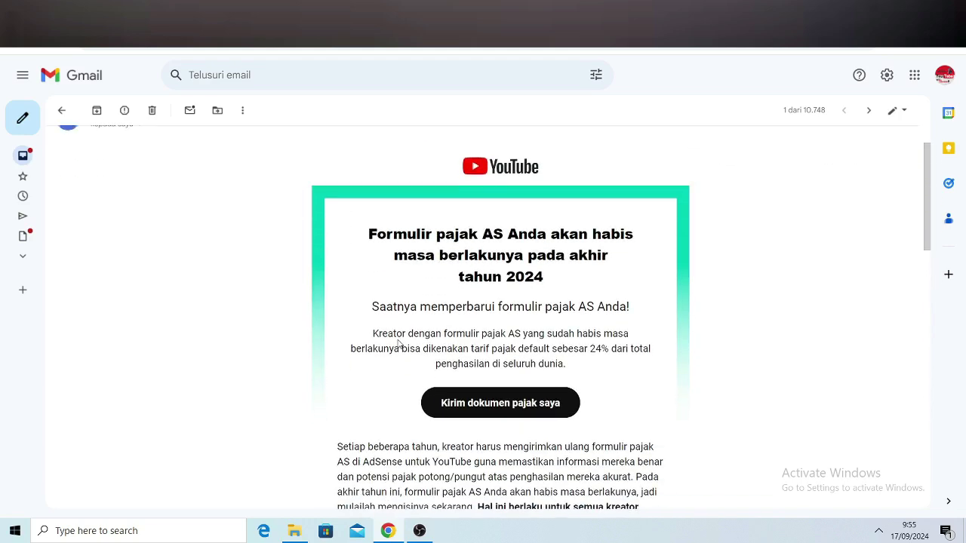